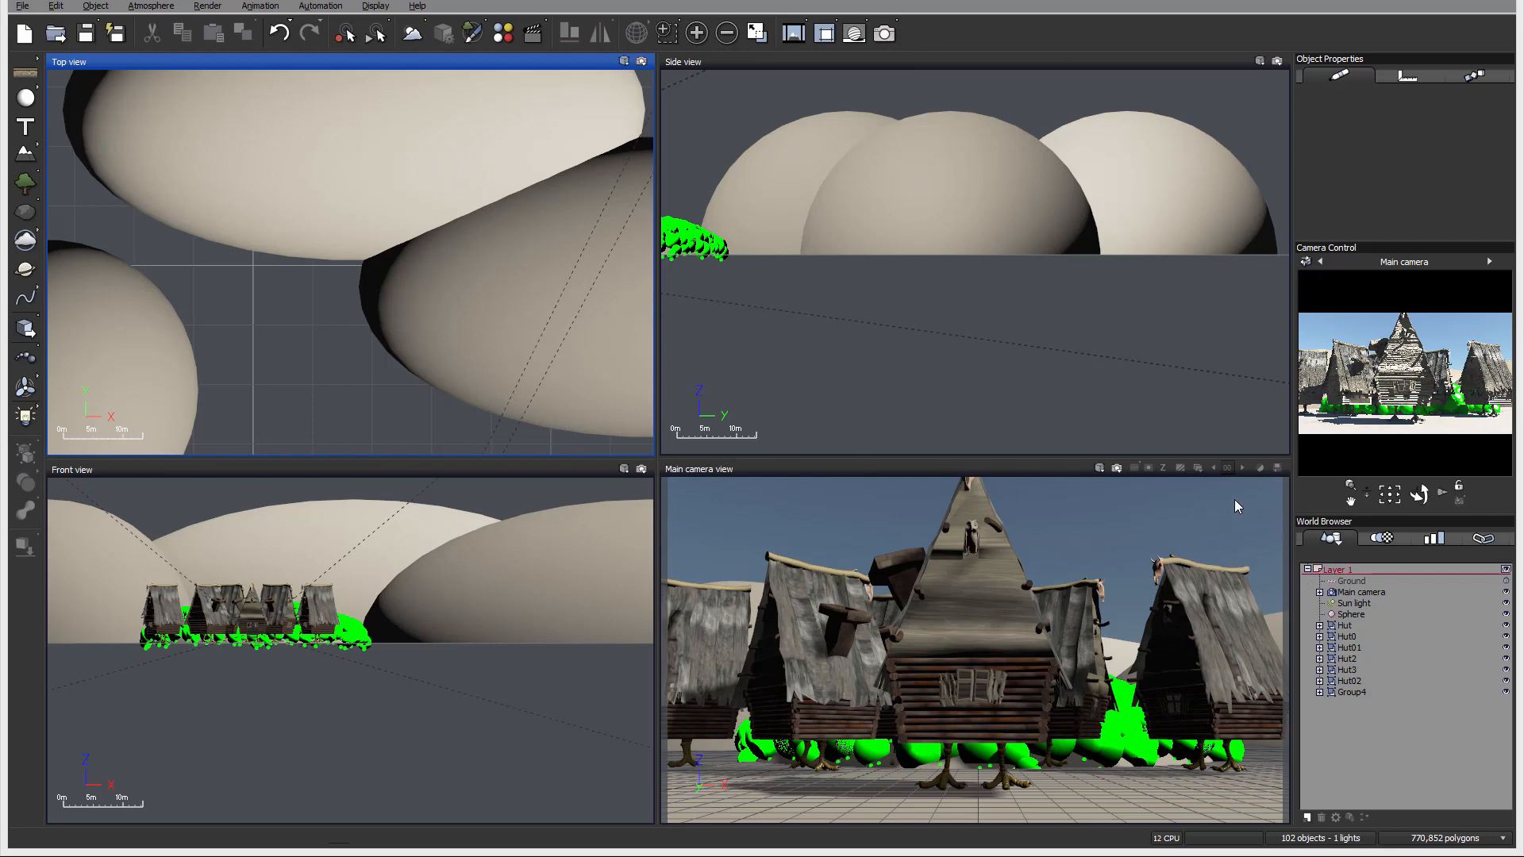
Step: Look over the village scene in the top view and select the front Hut, framing it in all views
{"action": "right_click_drag", "start_coordinate": [466, 276], "coordinate": [583, 255]}
{"action": "scroll", "coordinate": [490, 201], "scroll_direction": "down", "scroll_amount": 3}
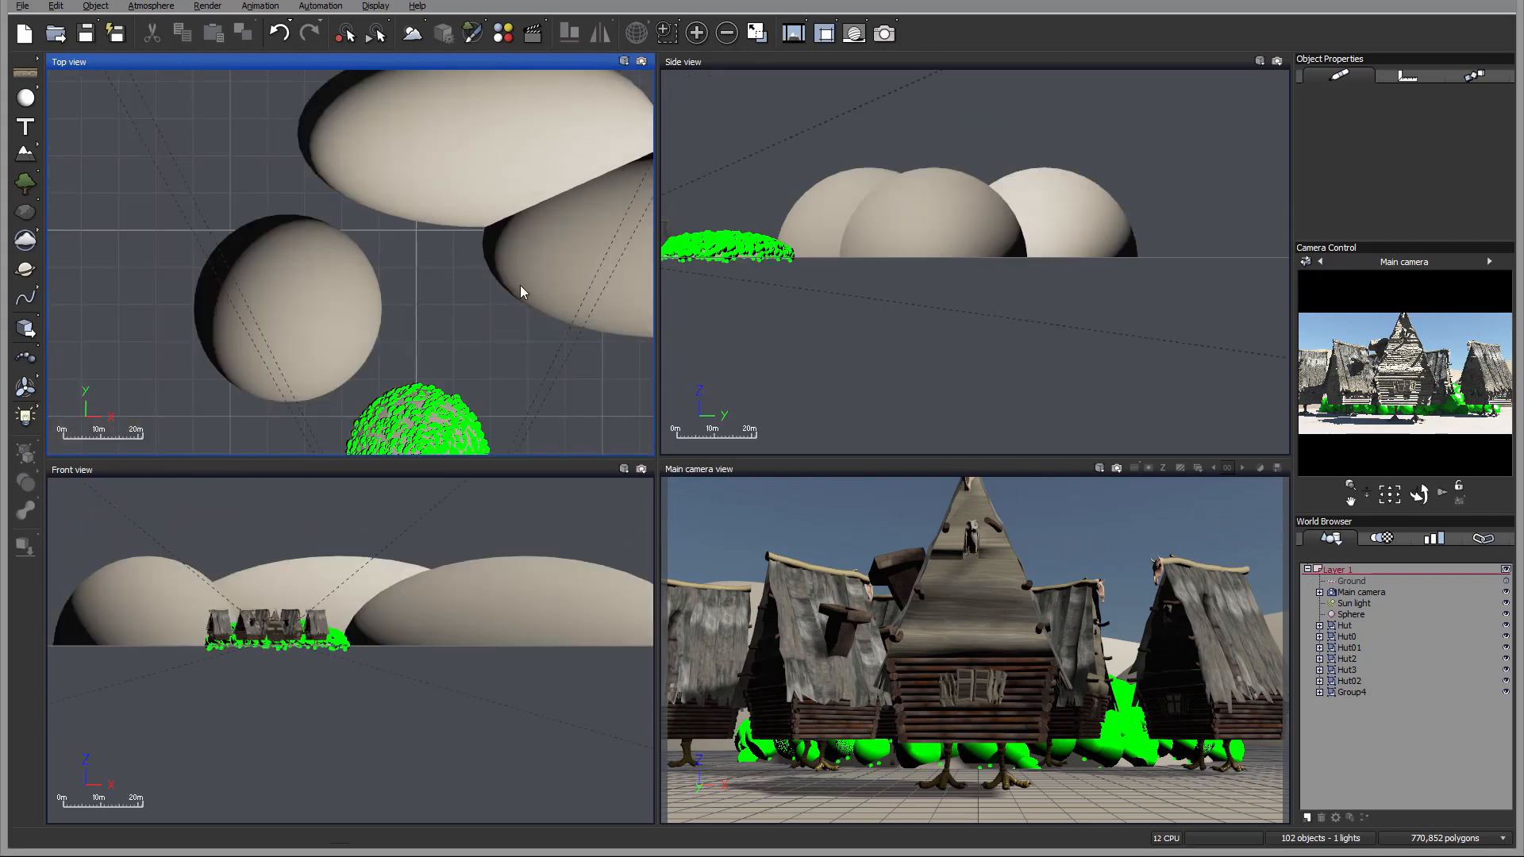
{"action": "right_click_drag", "start_coordinate": [520, 301], "coordinate": [487, 138]}
{"action": "right_click_drag", "start_coordinate": [520, 227], "coordinate": [553, 182]}
{"action": "right_click_drag", "start_coordinate": [515, 262], "coordinate": [522, 291]}
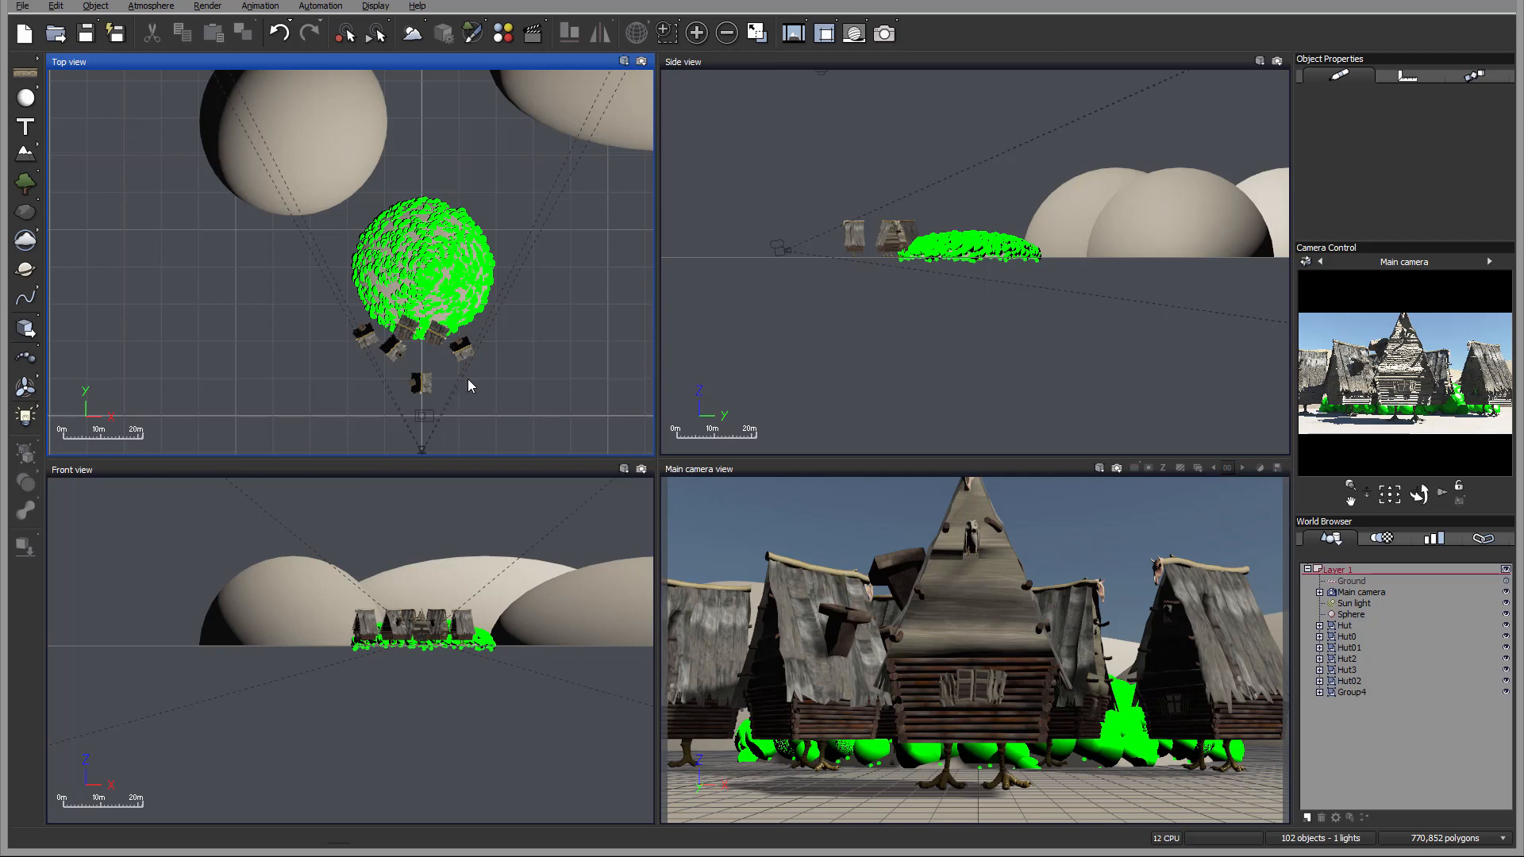
{"action": "right_click_drag", "start_coordinate": [466, 355], "coordinate": [636, 420]}
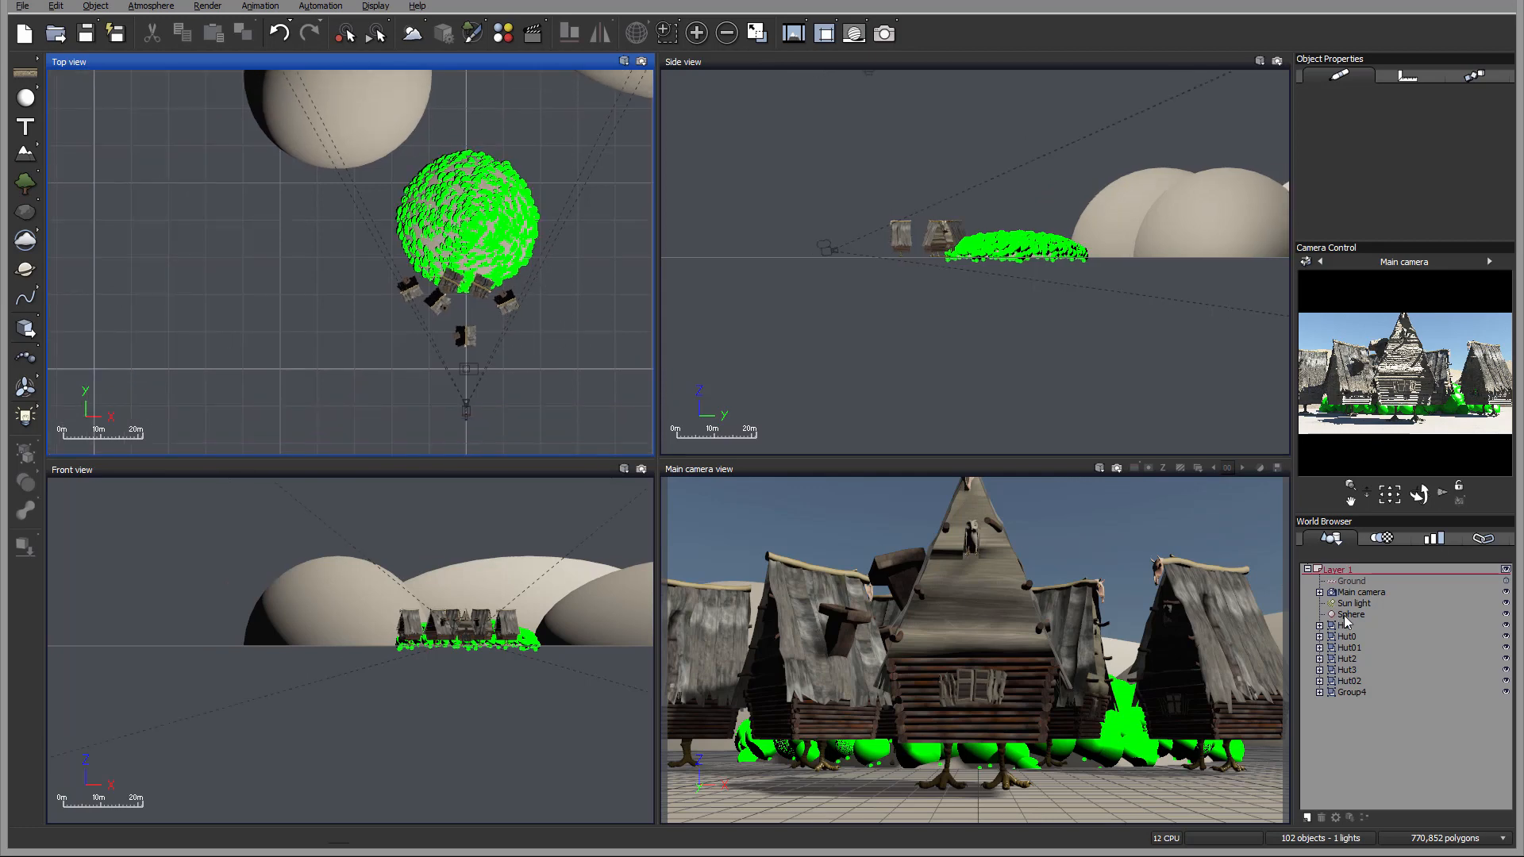
{"action": "scroll", "coordinate": [450, 319], "scroll_direction": "up", "scroll_amount": 5}
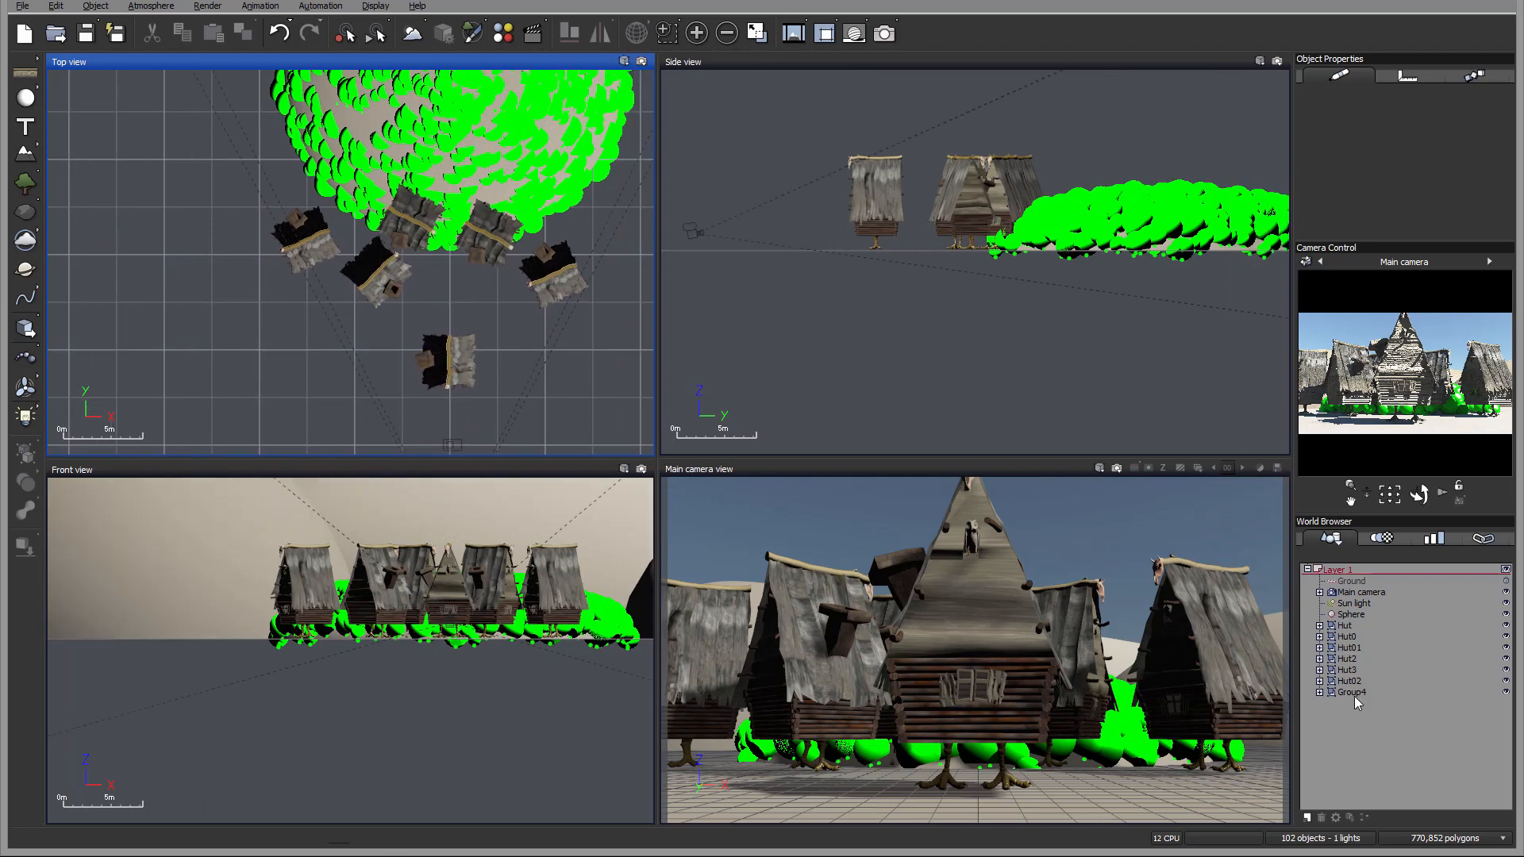
{"action": "double_click", "coordinate": [1344, 626]}
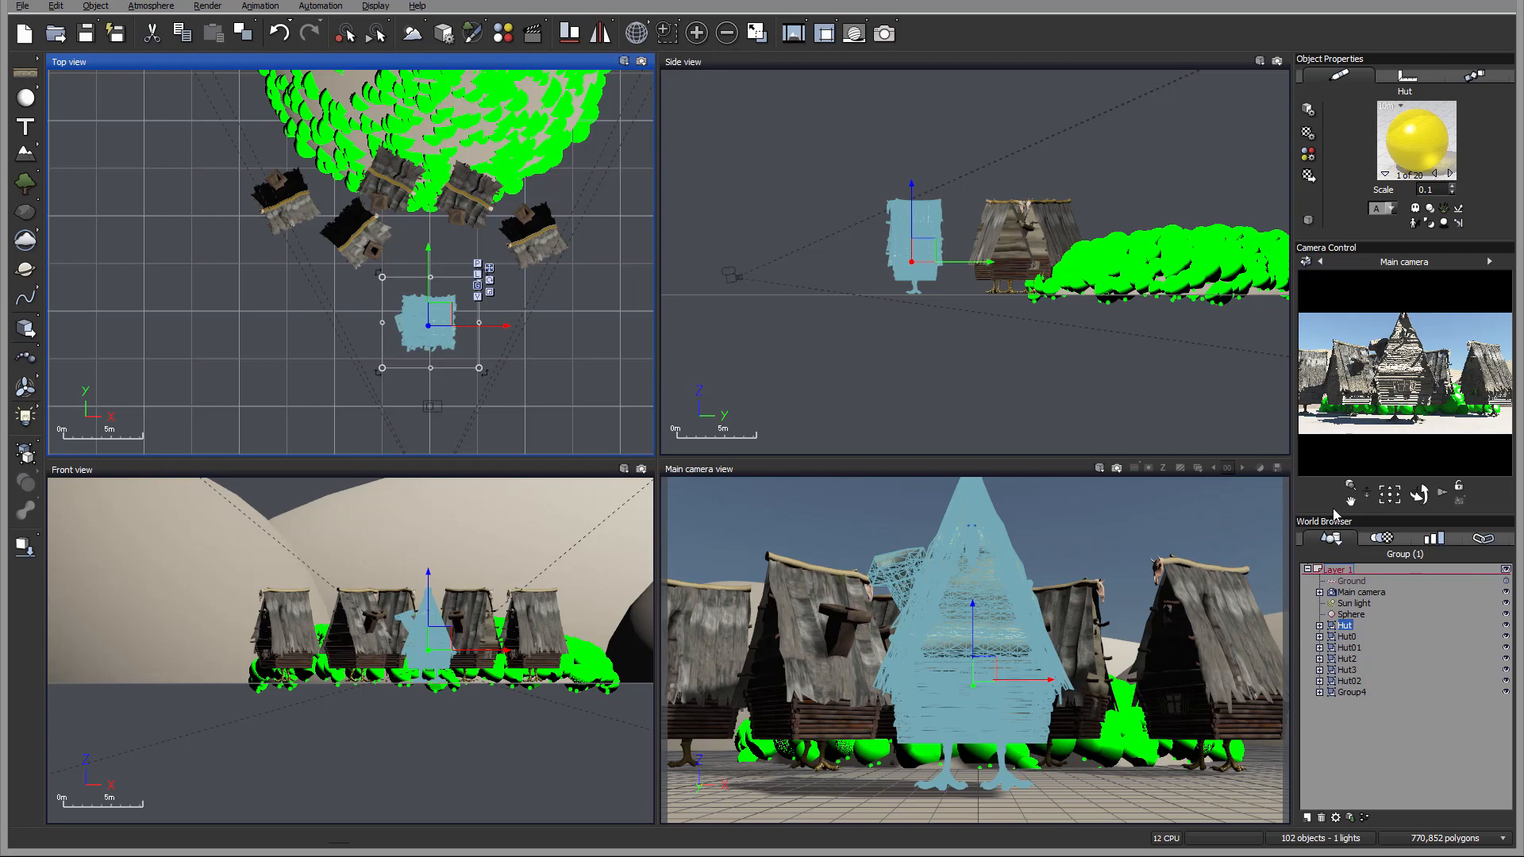
Step: Show the master object library, comparing the objects belonging to the Hut master with those of the Sphere2 EcoSystem population
{"action": "left_click", "coordinate": [1435, 541]}
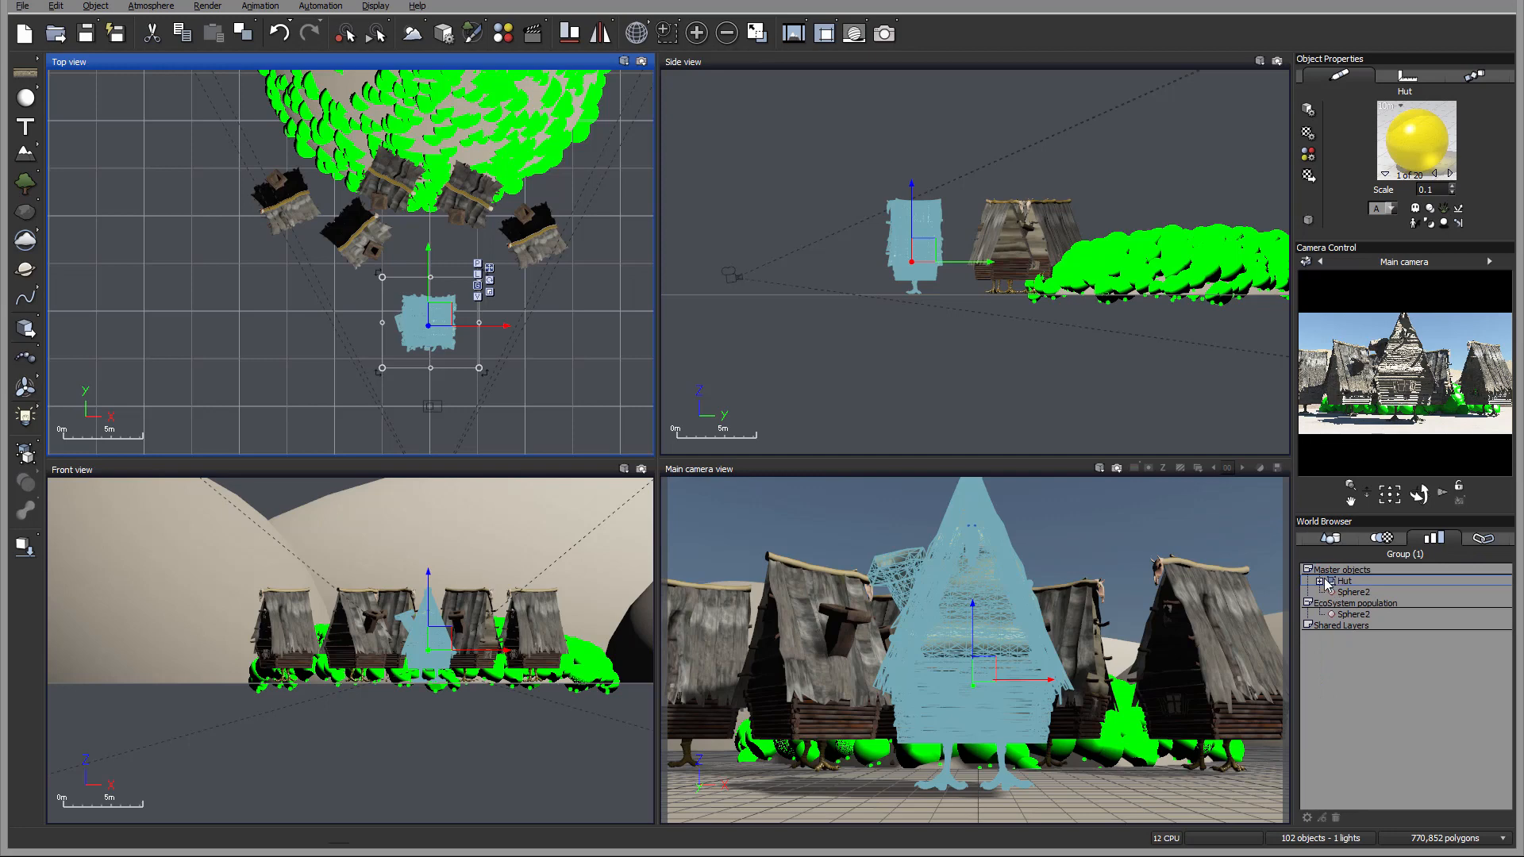
{"action": "left_click", "coordinate": [1355, 584]}
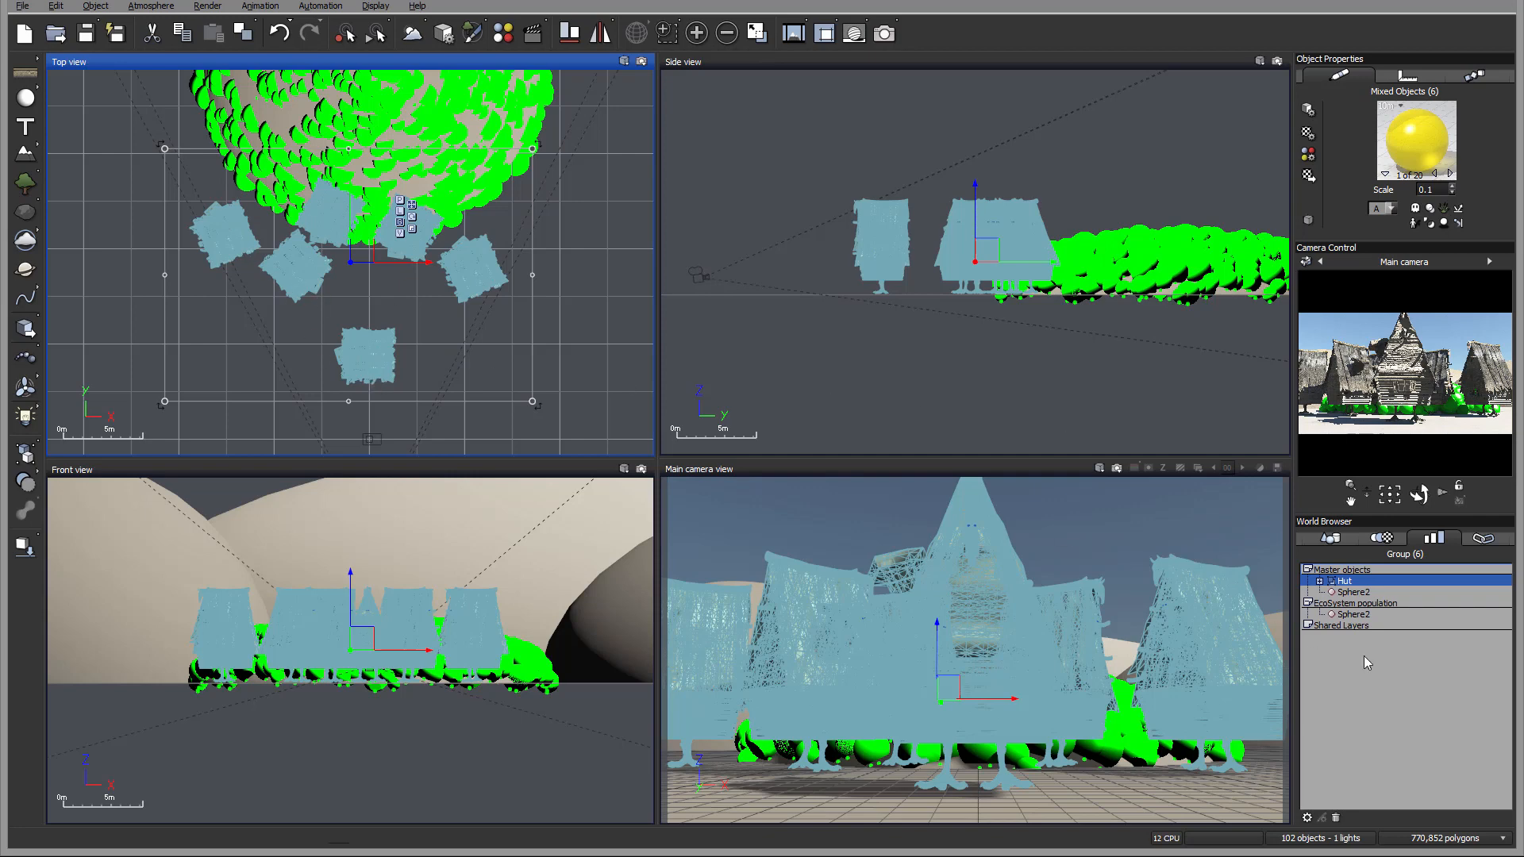
{"action": "left_click", "coordinate": [1370, 614]}
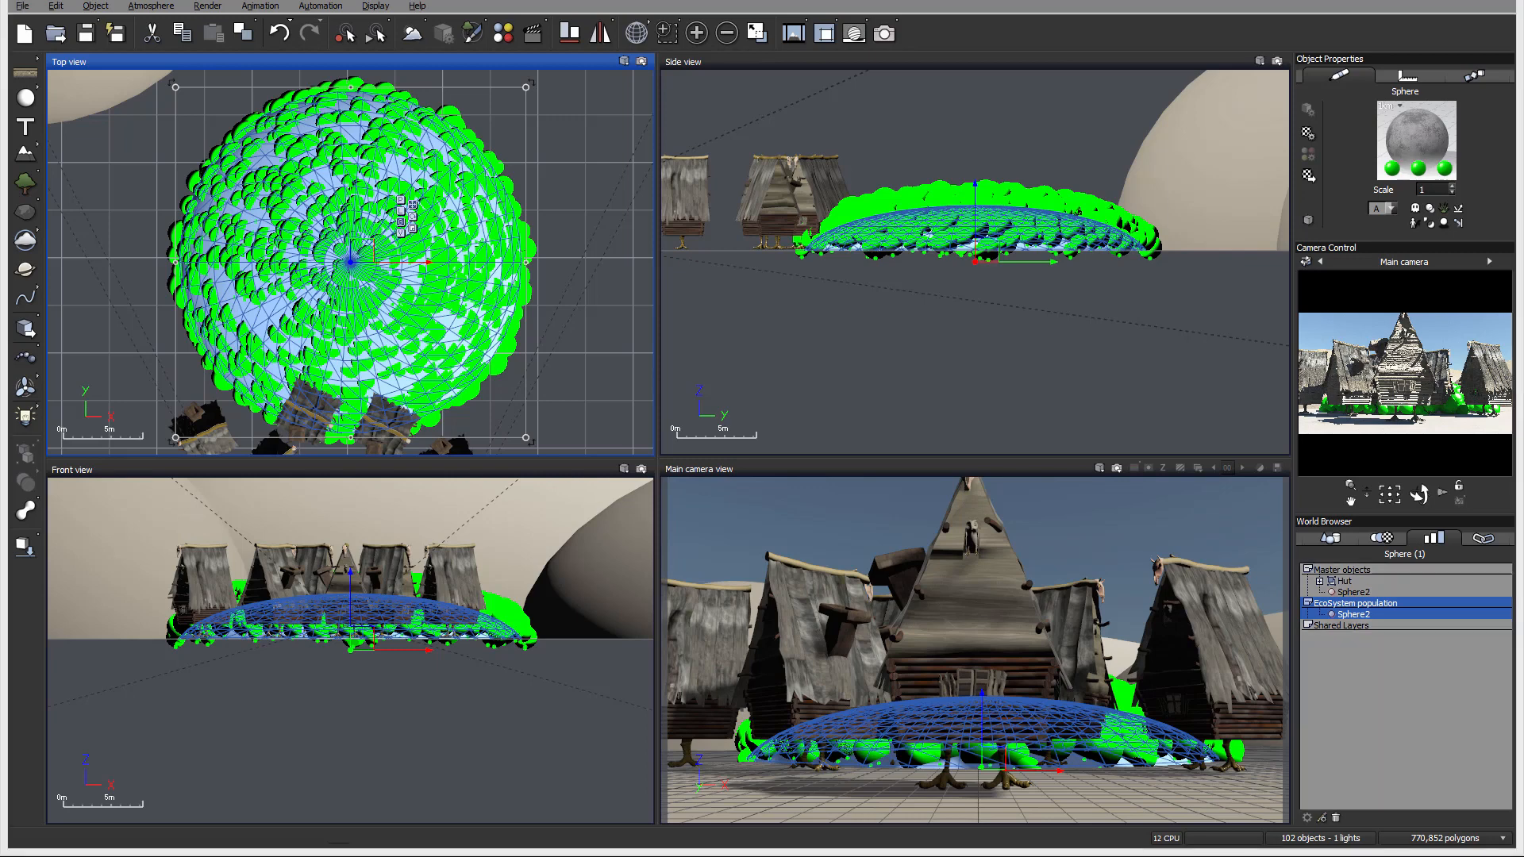
{"action": "left_click", "coordinate": [1343, 581]}
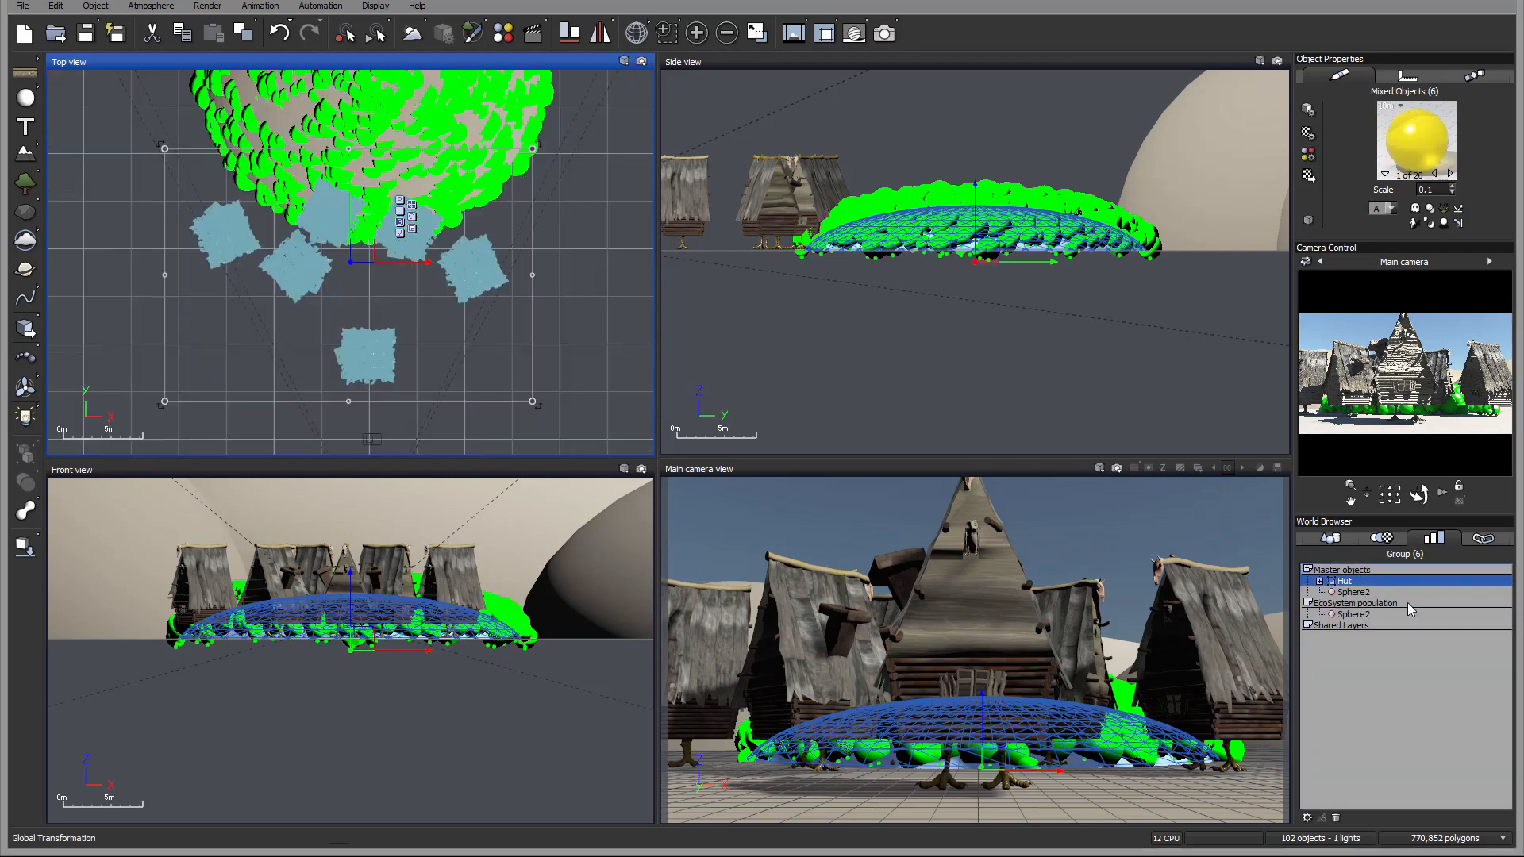
Step: Examine the Replace By (Keep Proportions) options available for the Hut master object
{"action": "right_click", "coordinate": [1343, 582]}
{"action": "mouse_move", "coordinate": [1433, 587]}
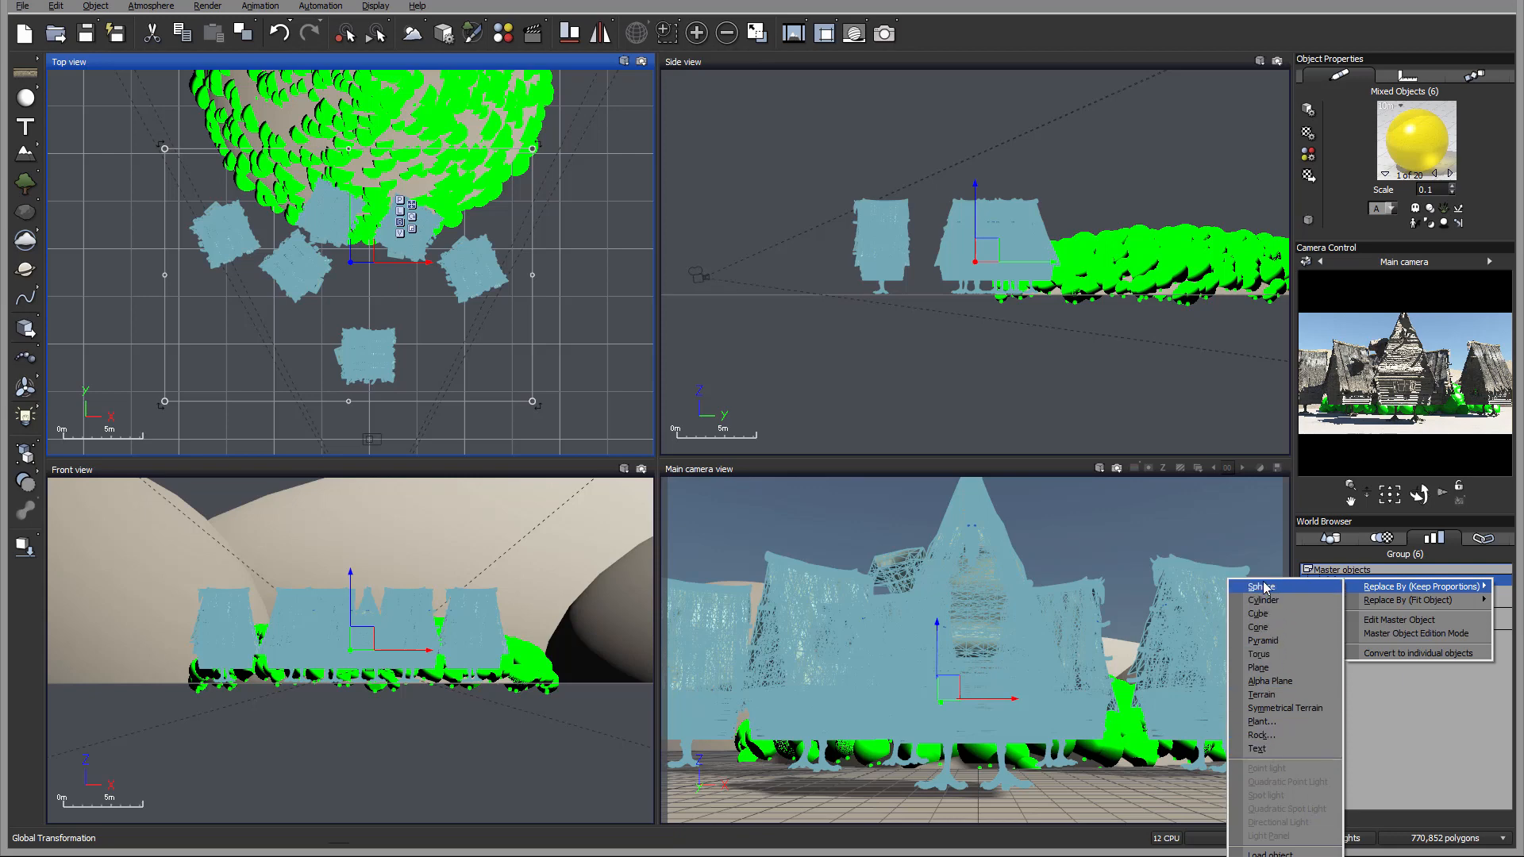
{"action": "left_click", "coordinate": [1448, 722]}
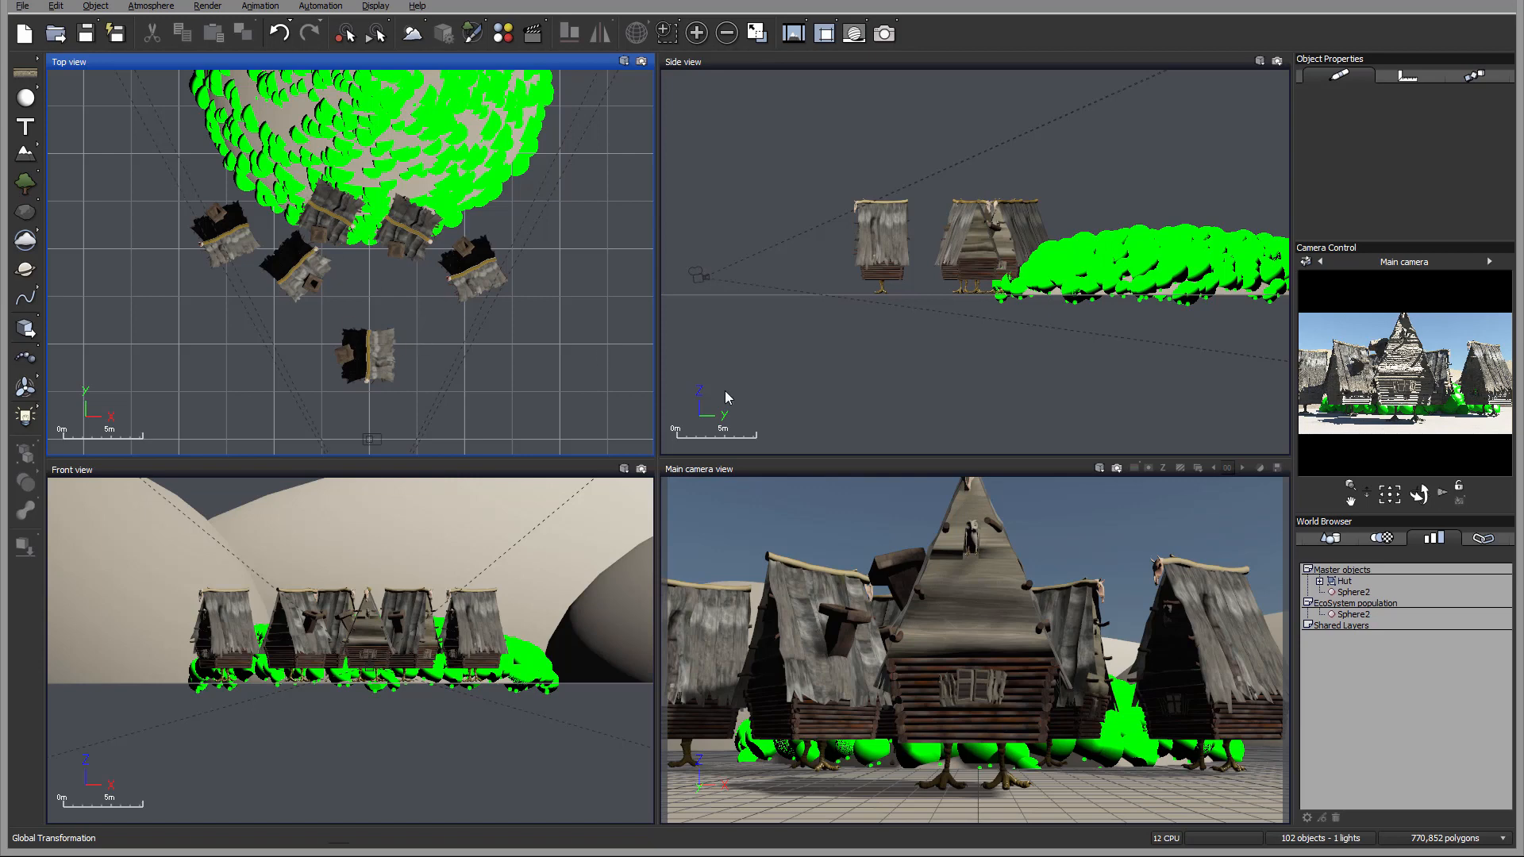
{"action": "right_click", "coordinate": [1353, 581]}
{"action": "left_click", "coordinate": [1324, 587]}
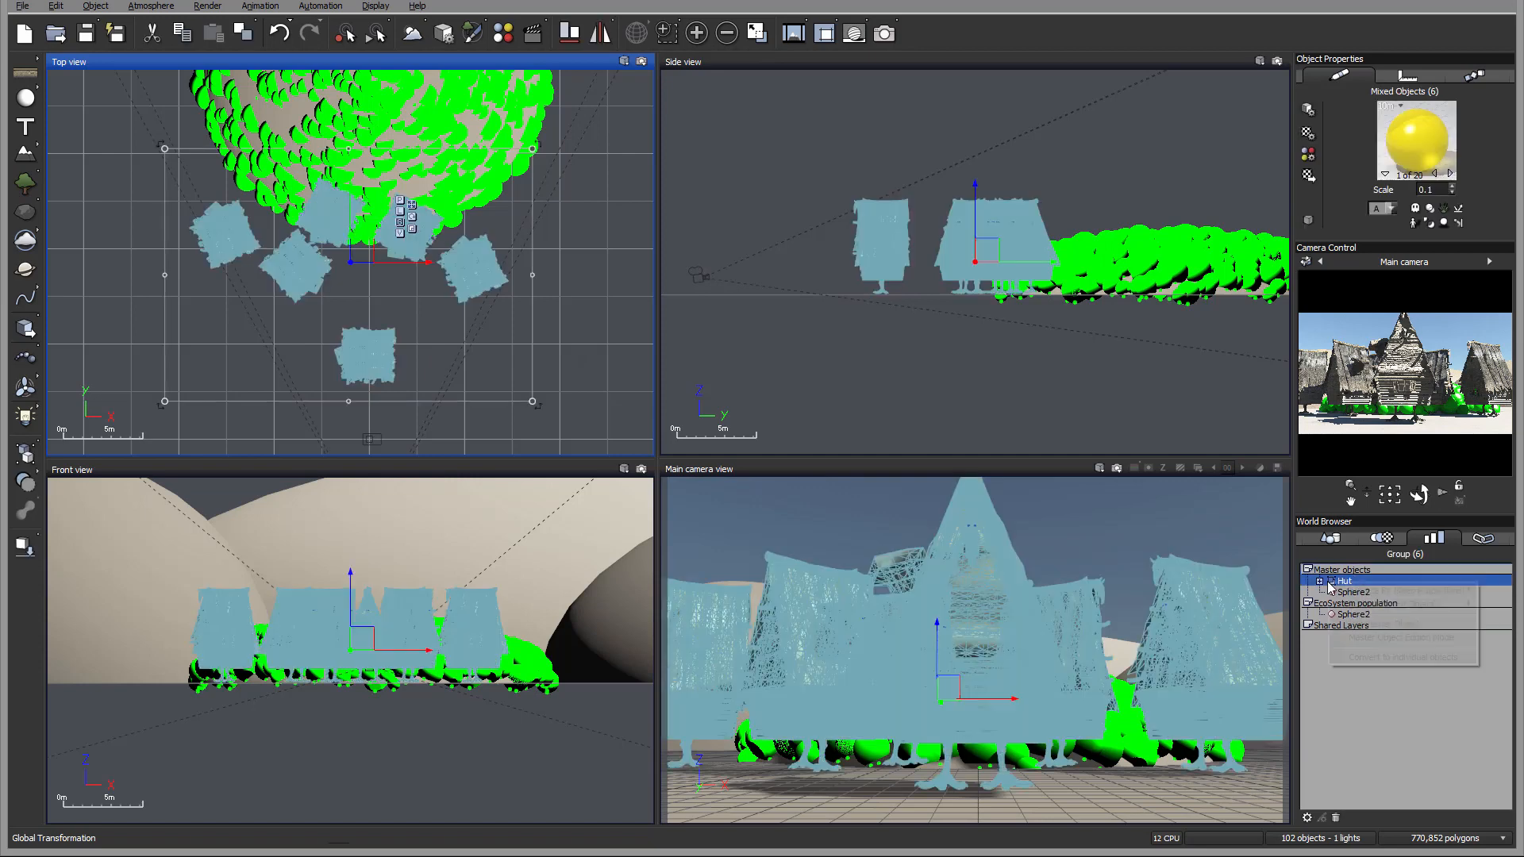
Step: Open the Hut master object for editing, view its polygon mesh options, and leave the edit without changes
{"action": "right_click", "coordinate": [1328, 582]}
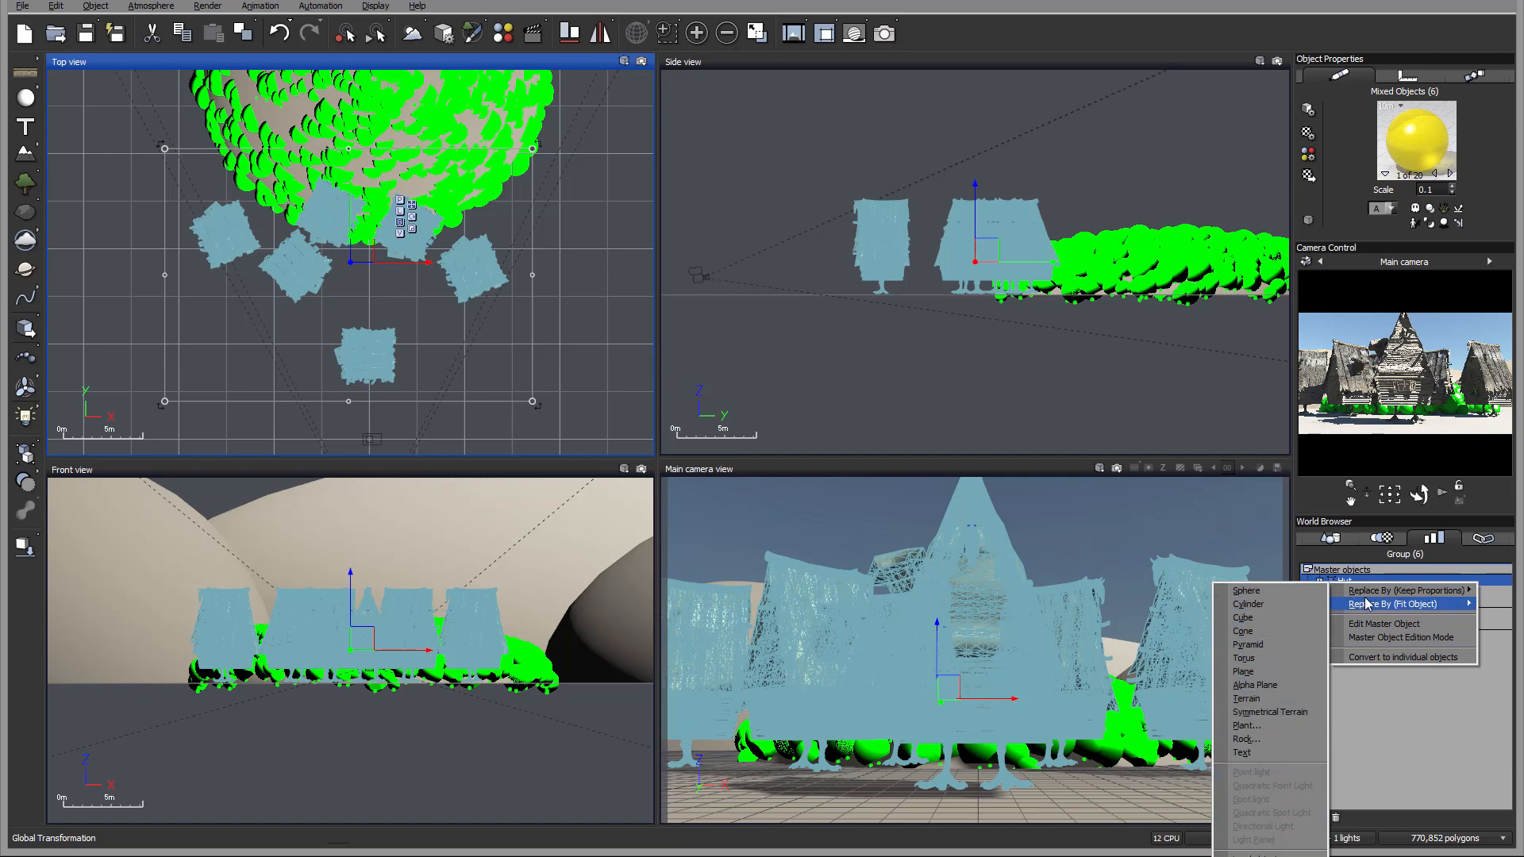
{"action": "mouse_move", "coordinate": [1376, 607]}
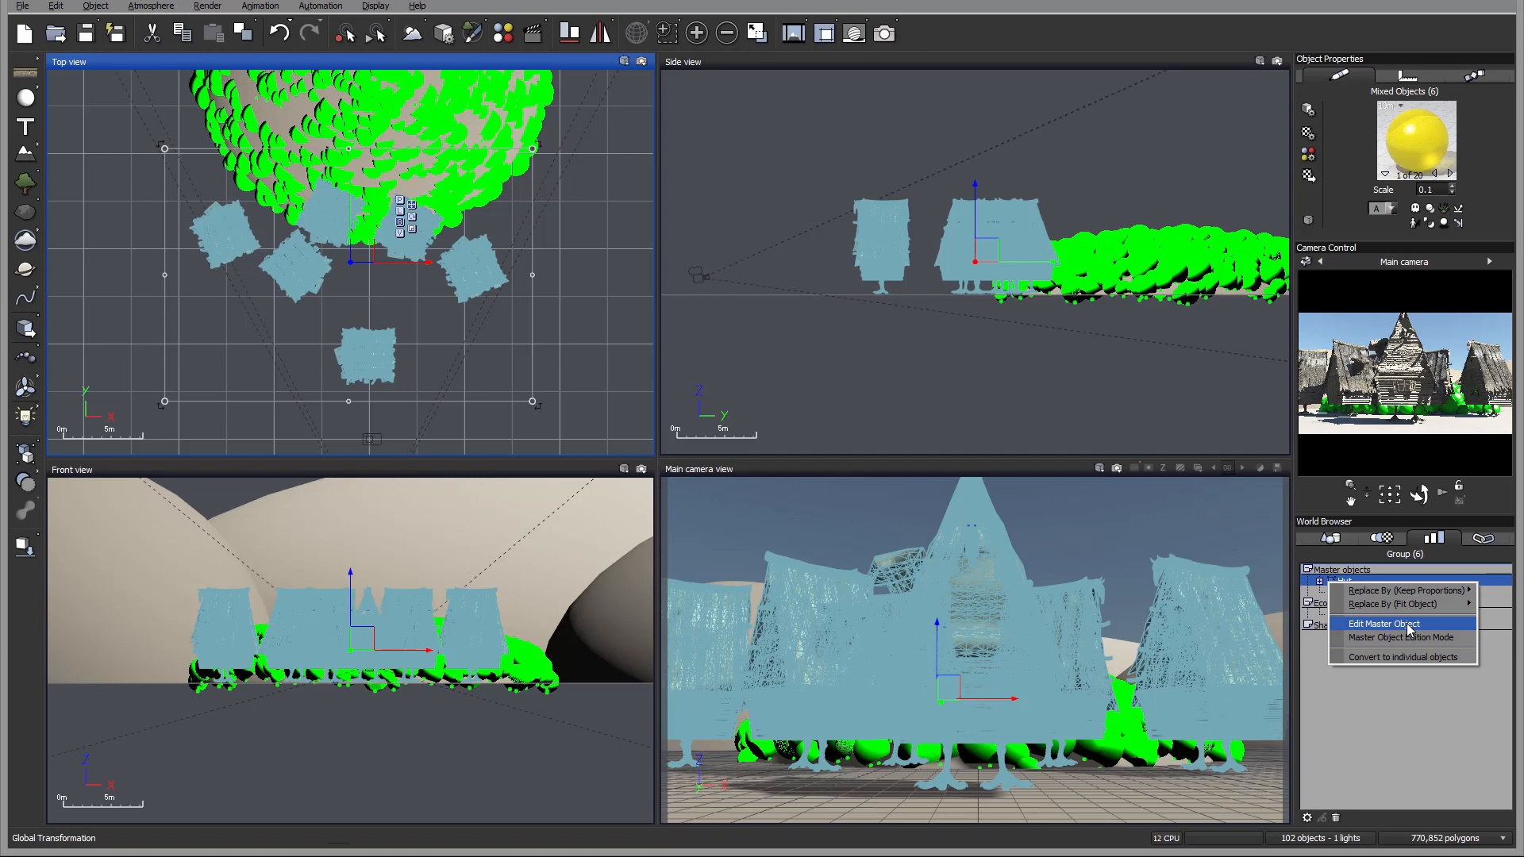
{"action": "left_click", "coordinate": [1409, 625]}
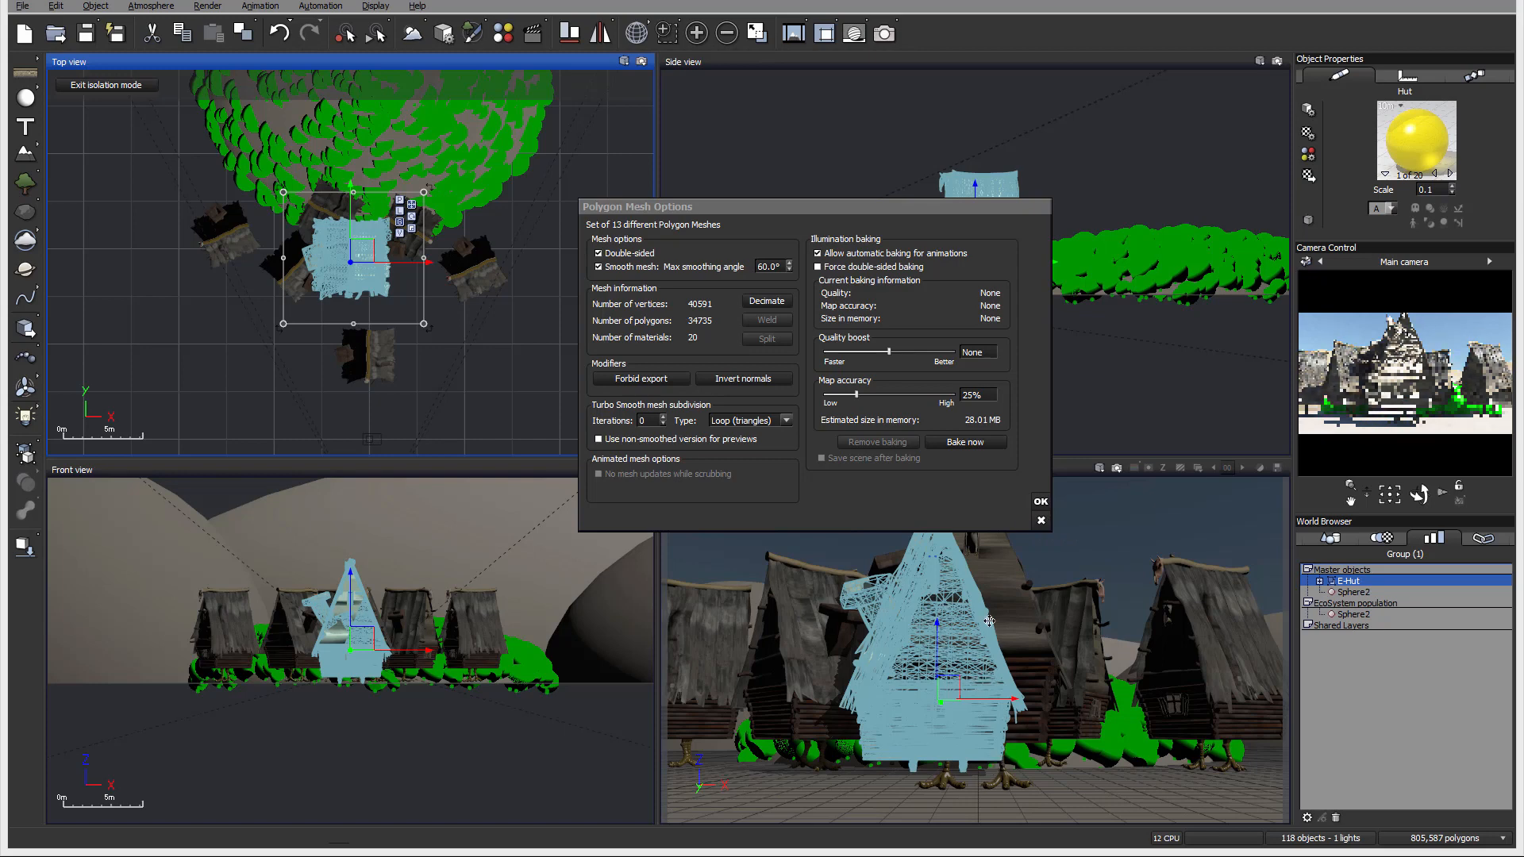
{"action": "left_click", "coordinate": [1041, 521]}
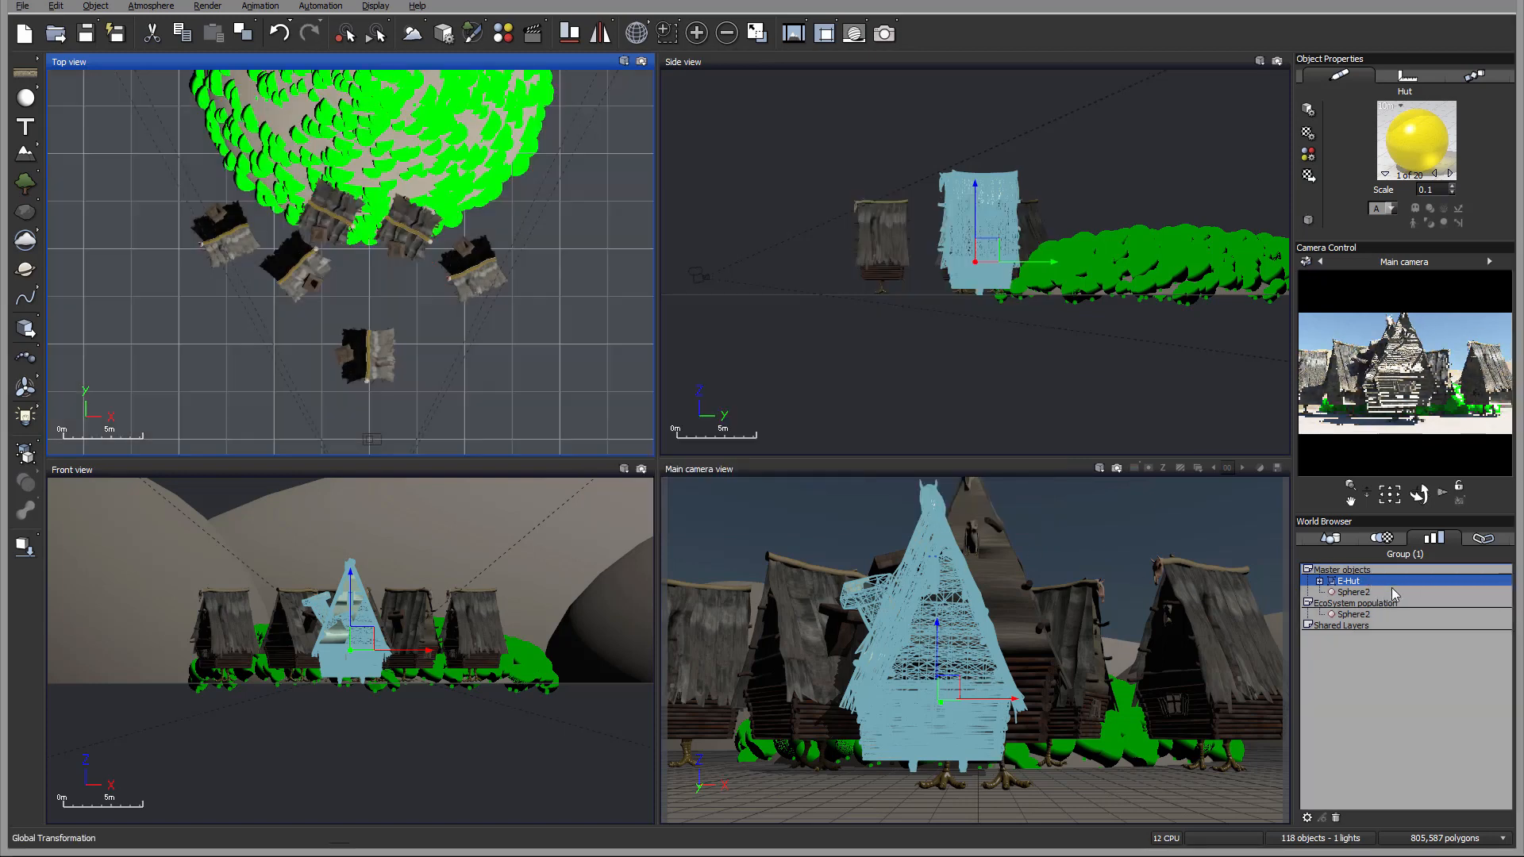
{"action": "left_click", "coordinate": [1392, 590]}
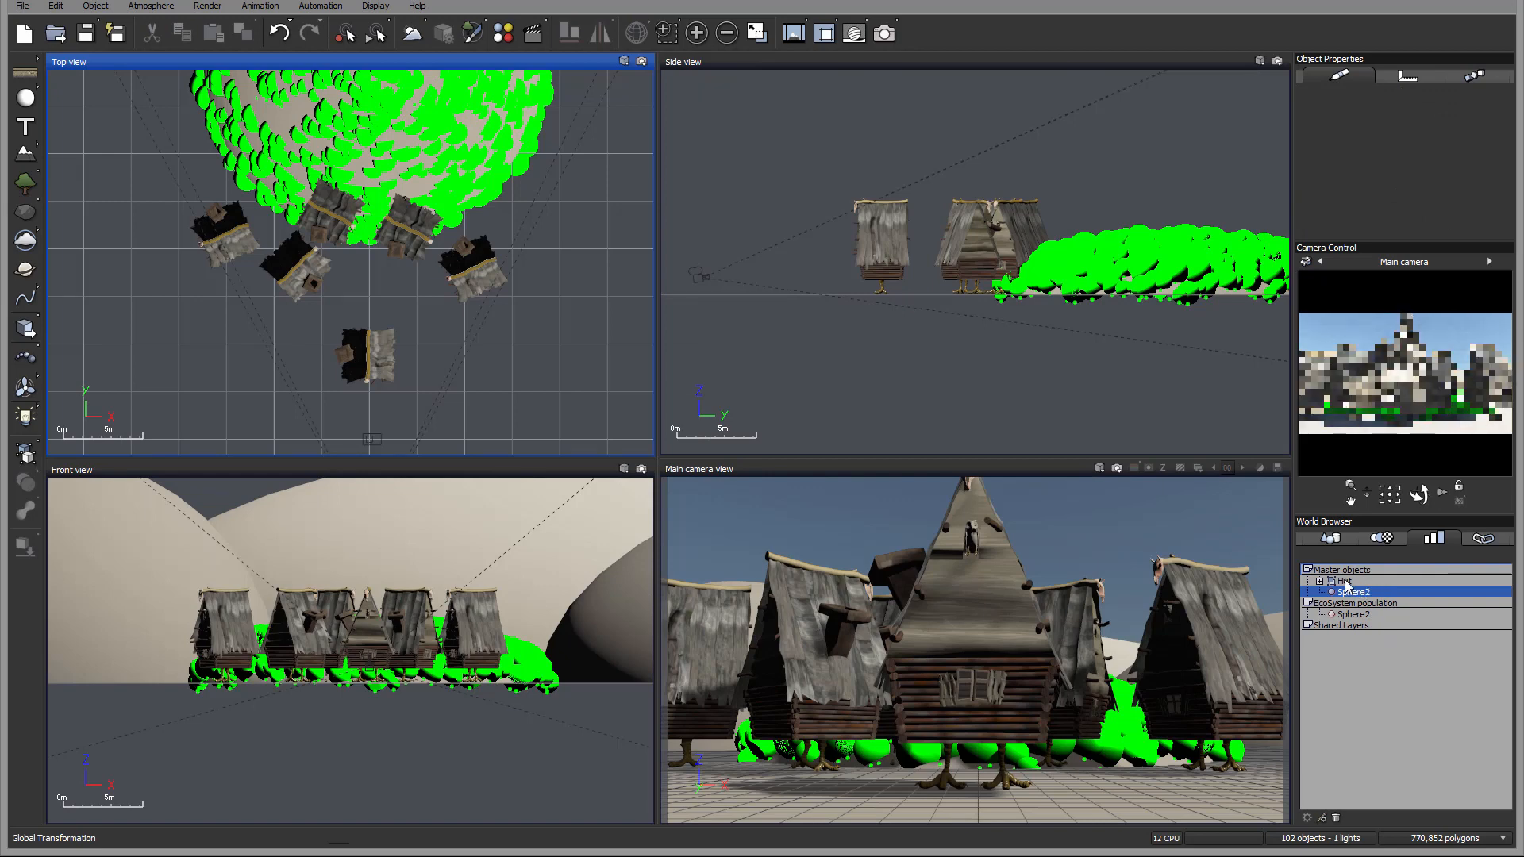
Step: Try to convert the instances of the Hut master object to individual objects
{"action": "left_click", "coordinate": [1344, 582]}
{"action": "right_click", "coordinate": [1346, 583]}
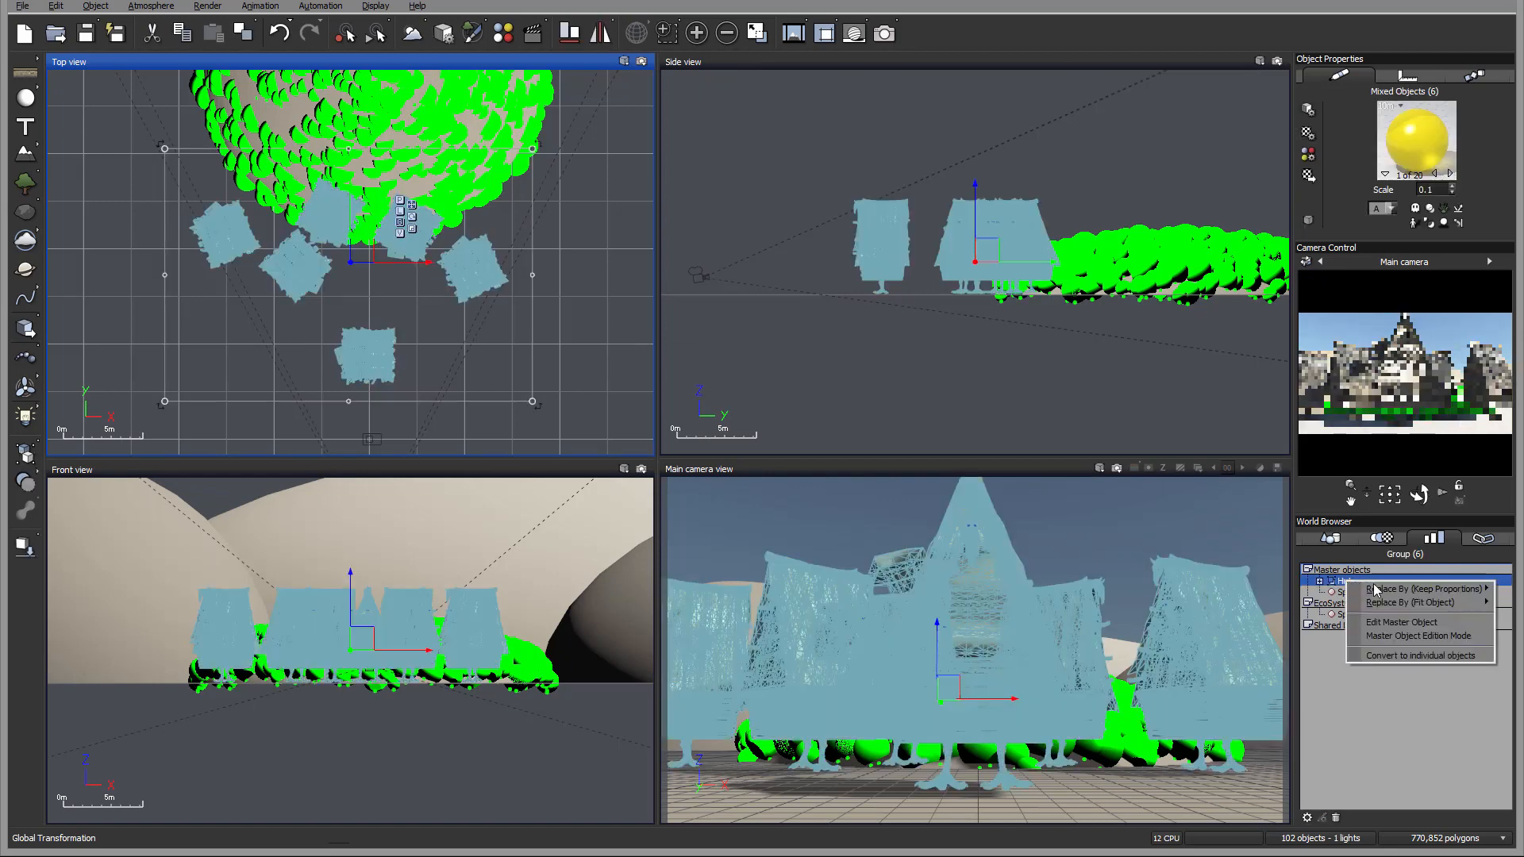
{"action": "left_click", "coordinate": [1421, 656]}
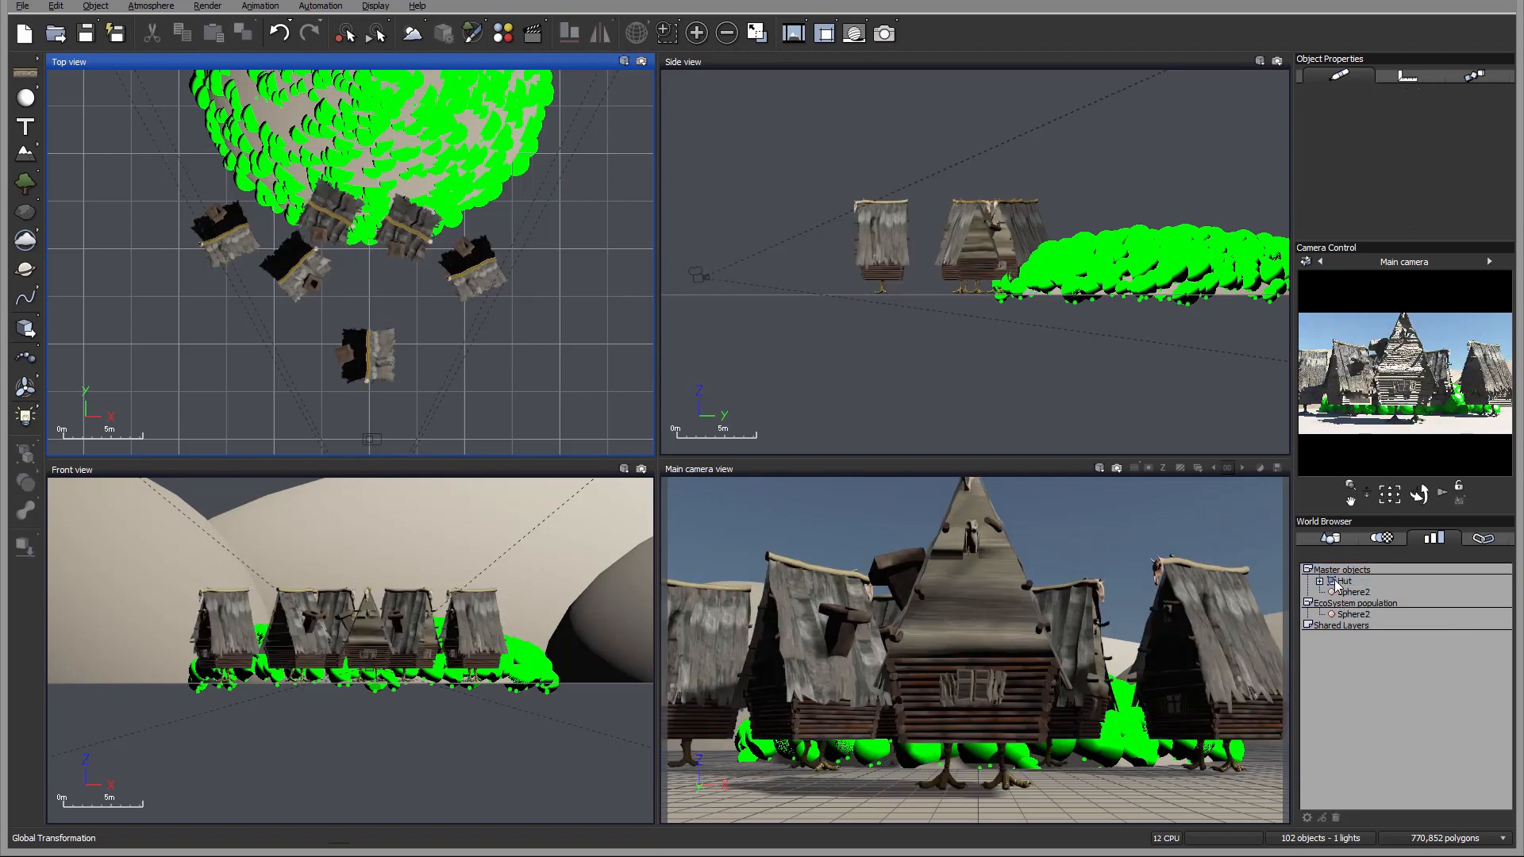
Step: Compare the layer's object list with the master object library, selecting the instances of the Hut and Sphere2 masters in turn
{"action": "left_click", "coordinate": [1332, 540]}
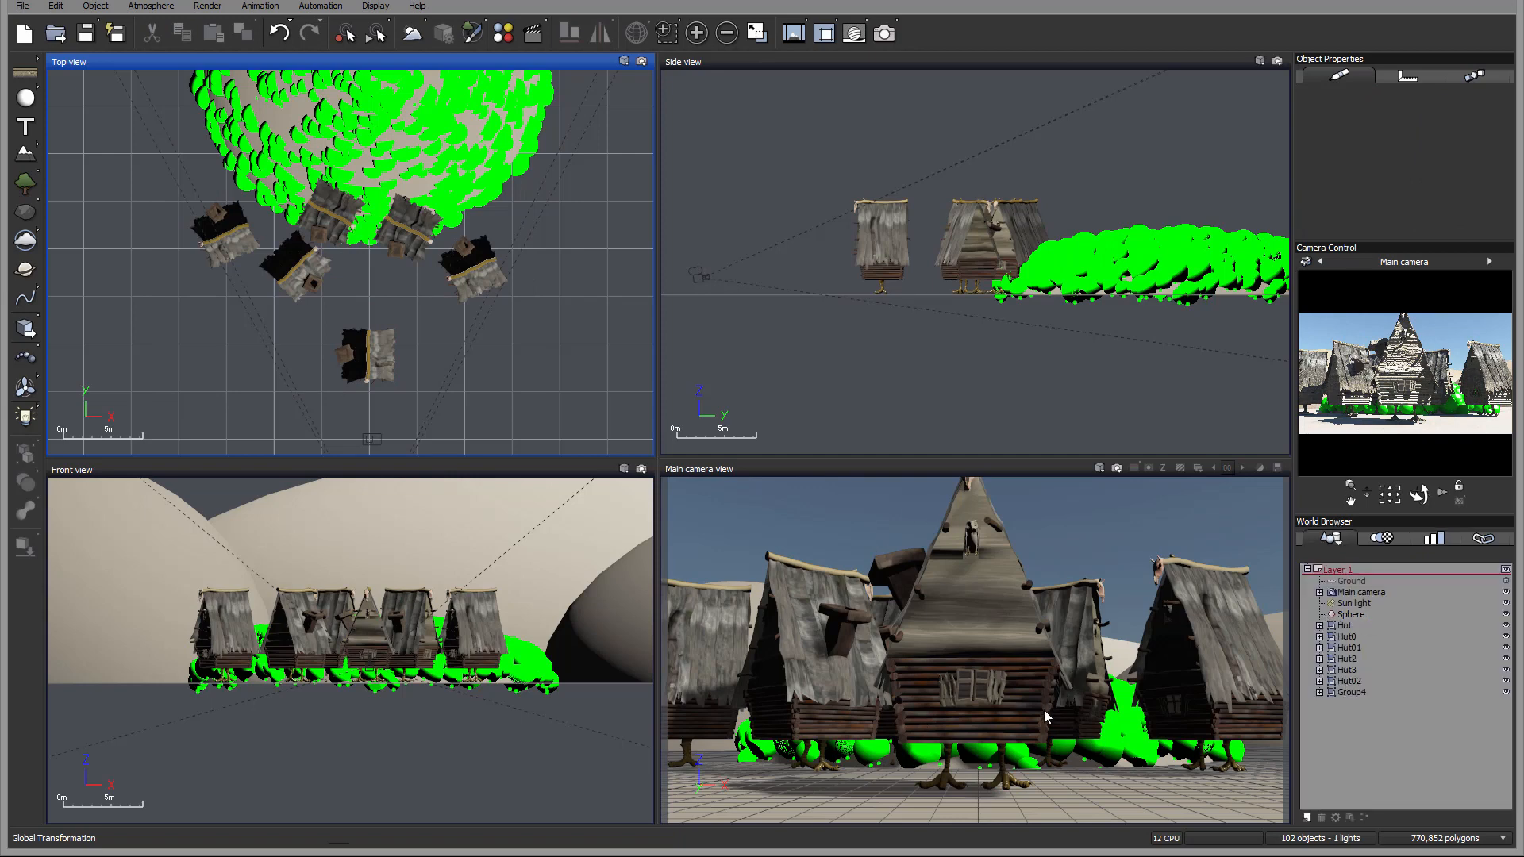
{"action": "left_click", "coordinate": [1422, 543]}
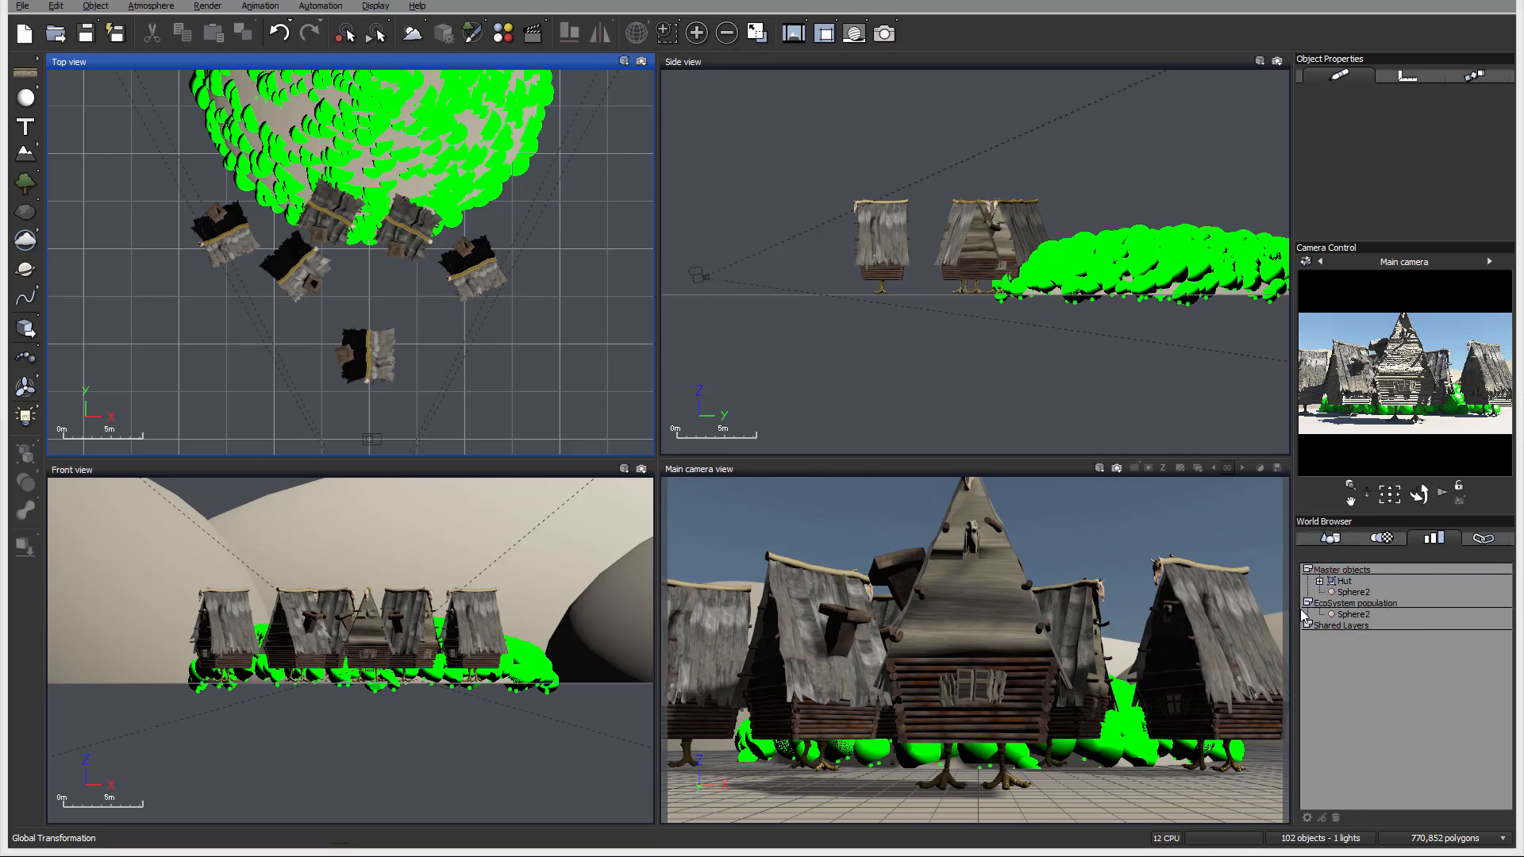
{"action": "left_click", "coordinate": [1345, 584]}
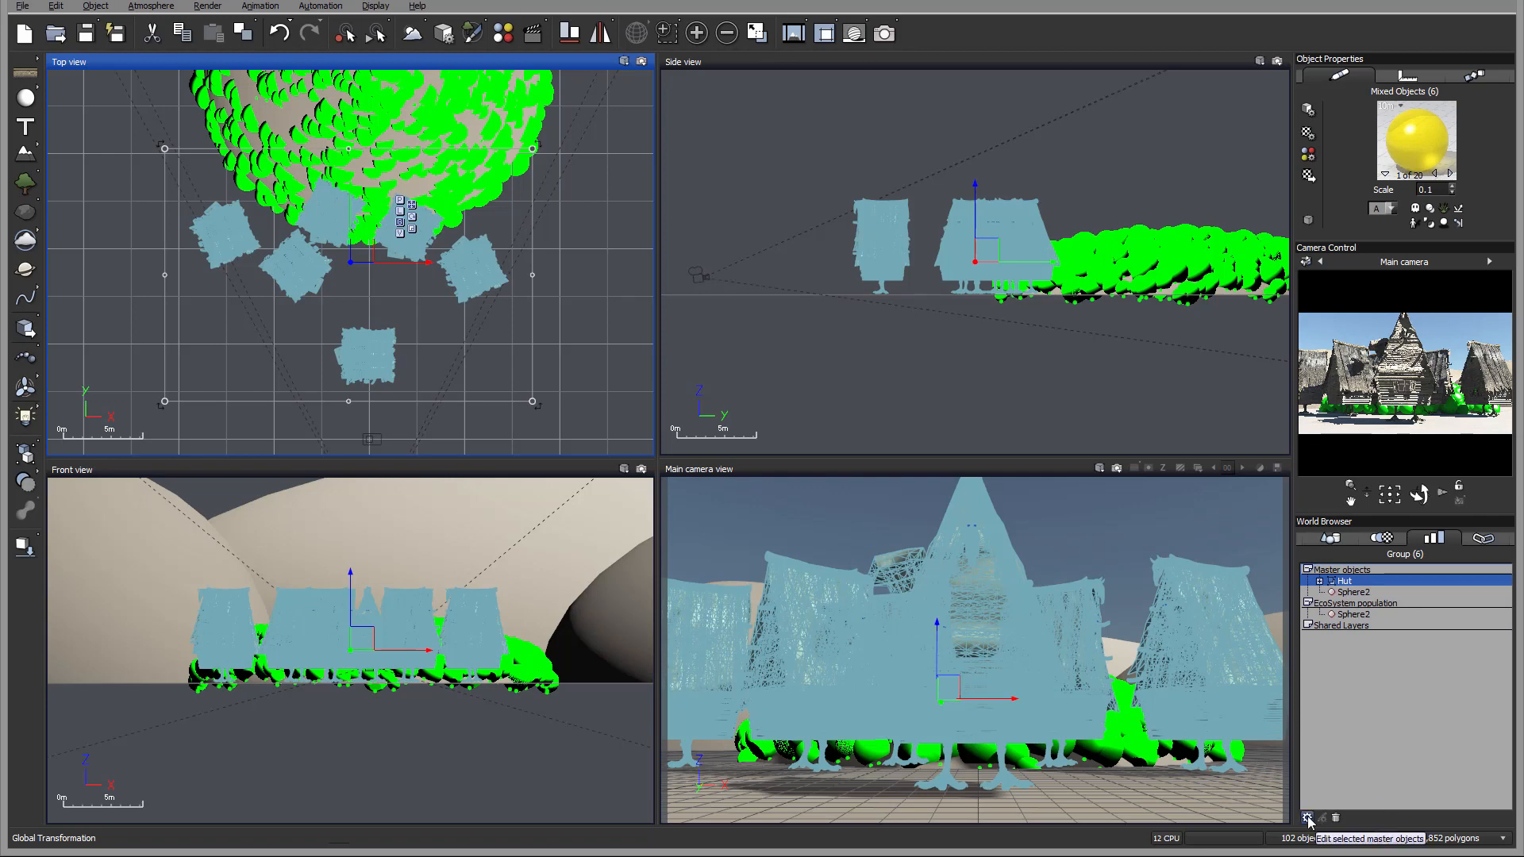
{"action": "left_click", "coordinate": [1359, 593]}
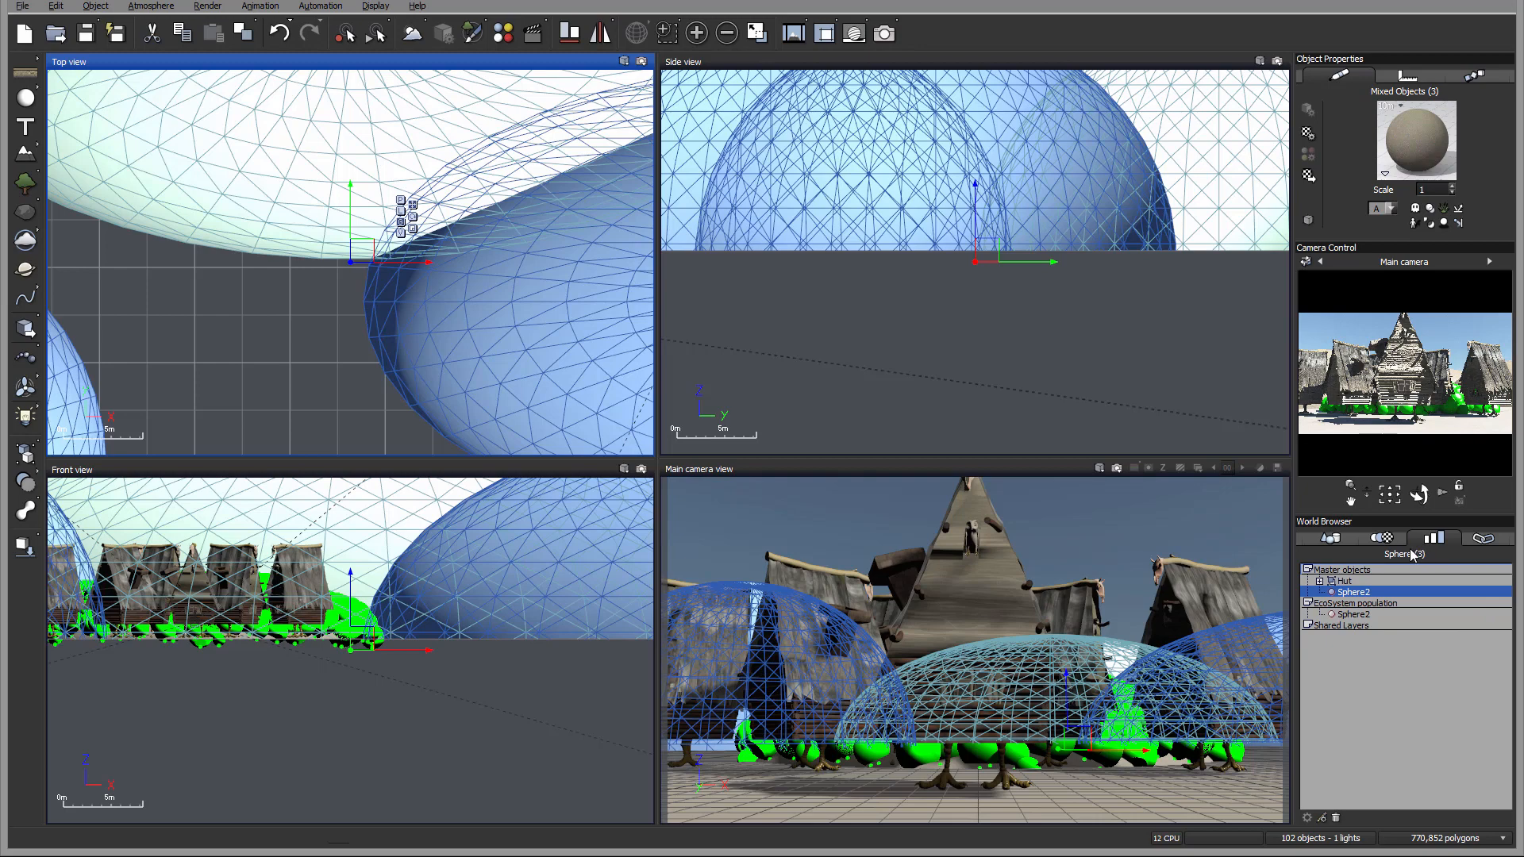
Step: Select all instances of the Hut master object, checking the Sphere2 EcoSystem population too, and show the selection in the layer's object list
{"action": "left_click", "coordinate": [1342, 582]}
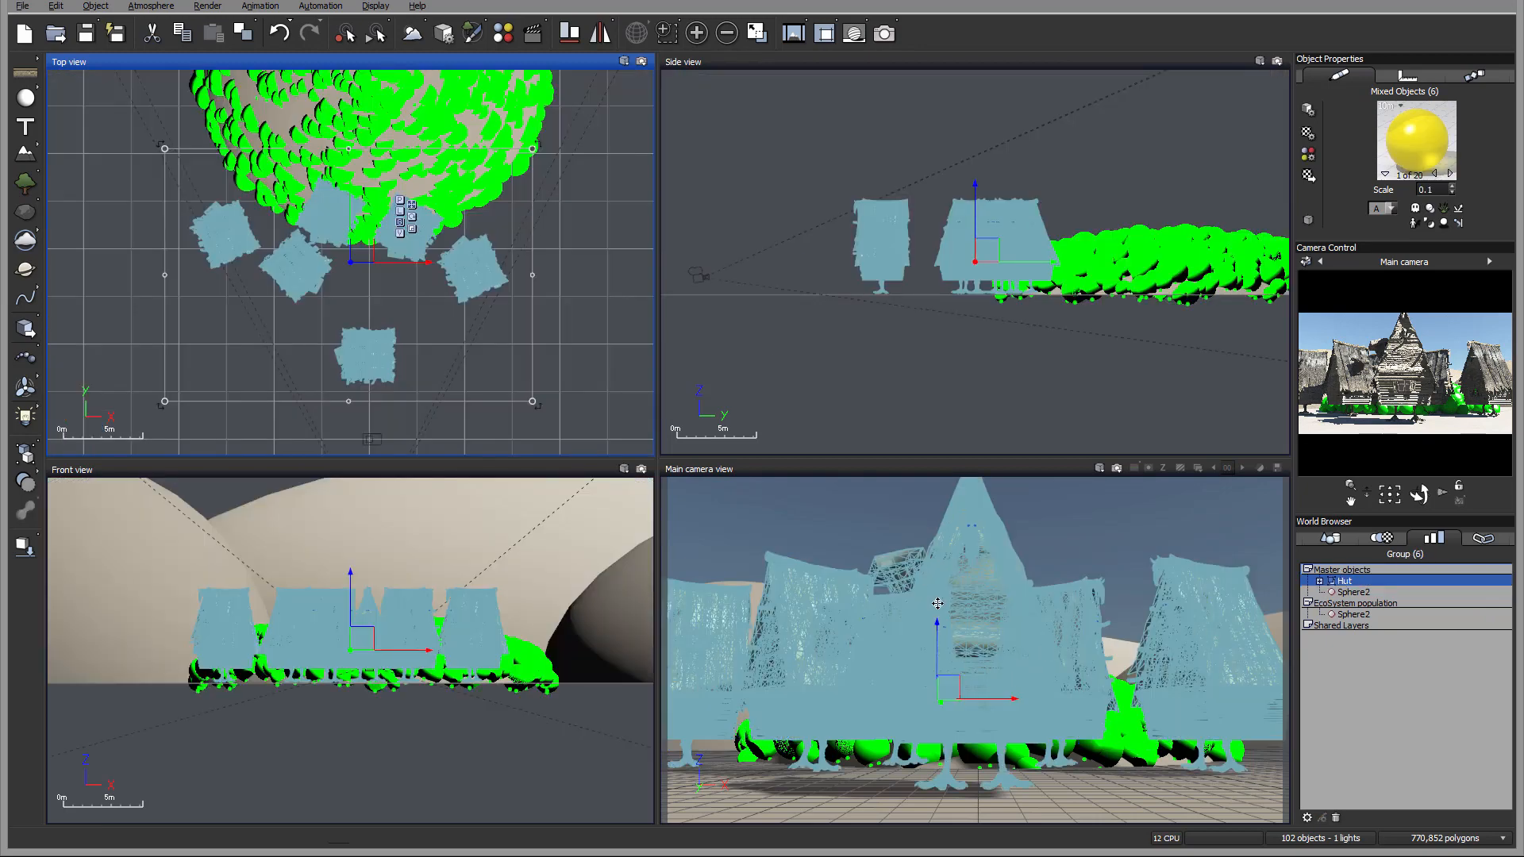
{"action": "left_click", "coordinate": [1350, 615]}
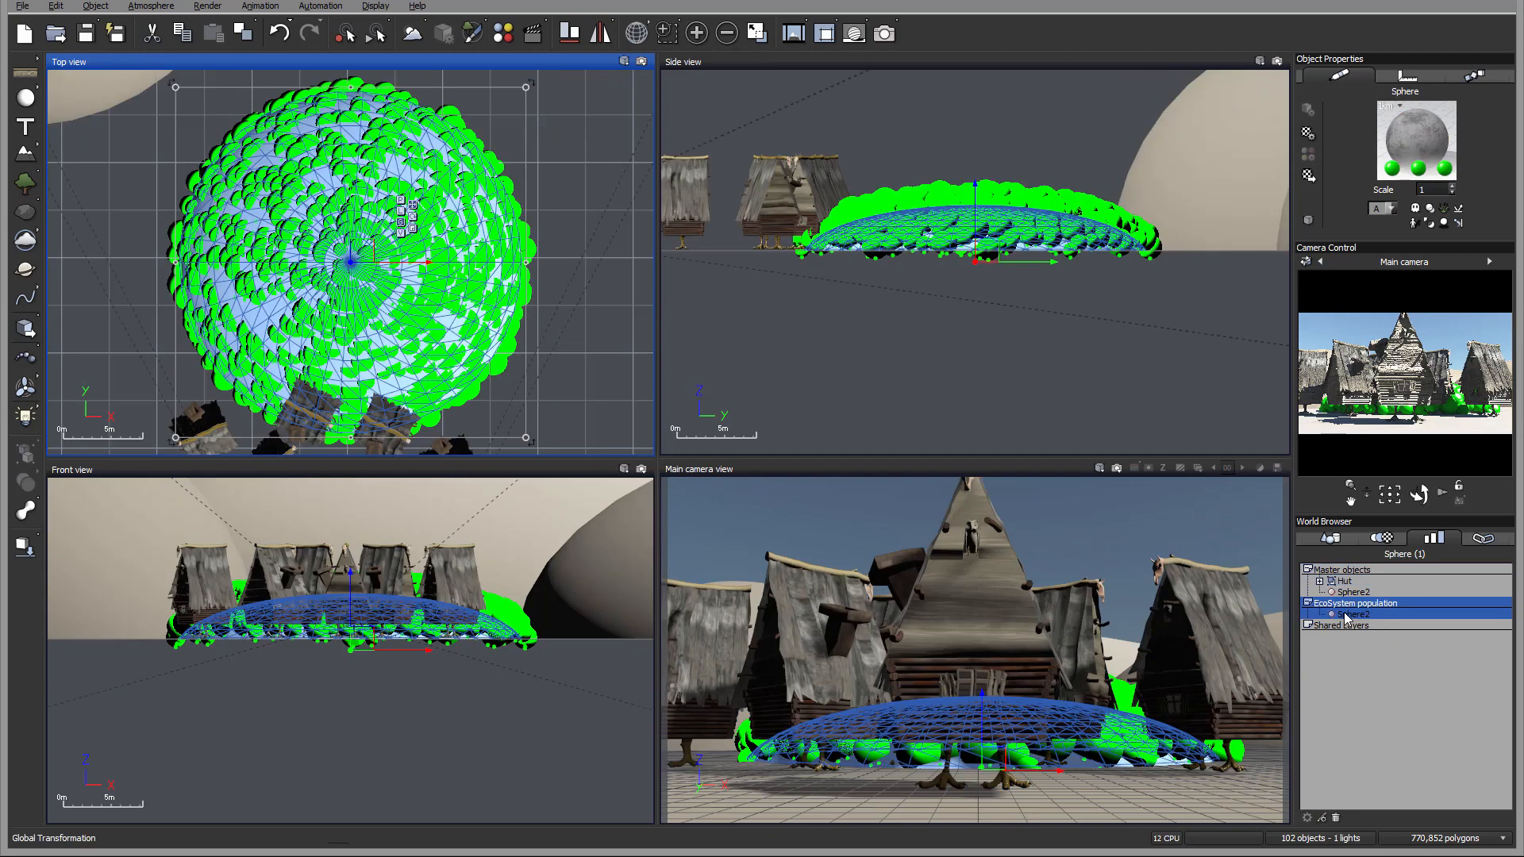
{"action": "left_click", "coordinate": [1350, 585]}
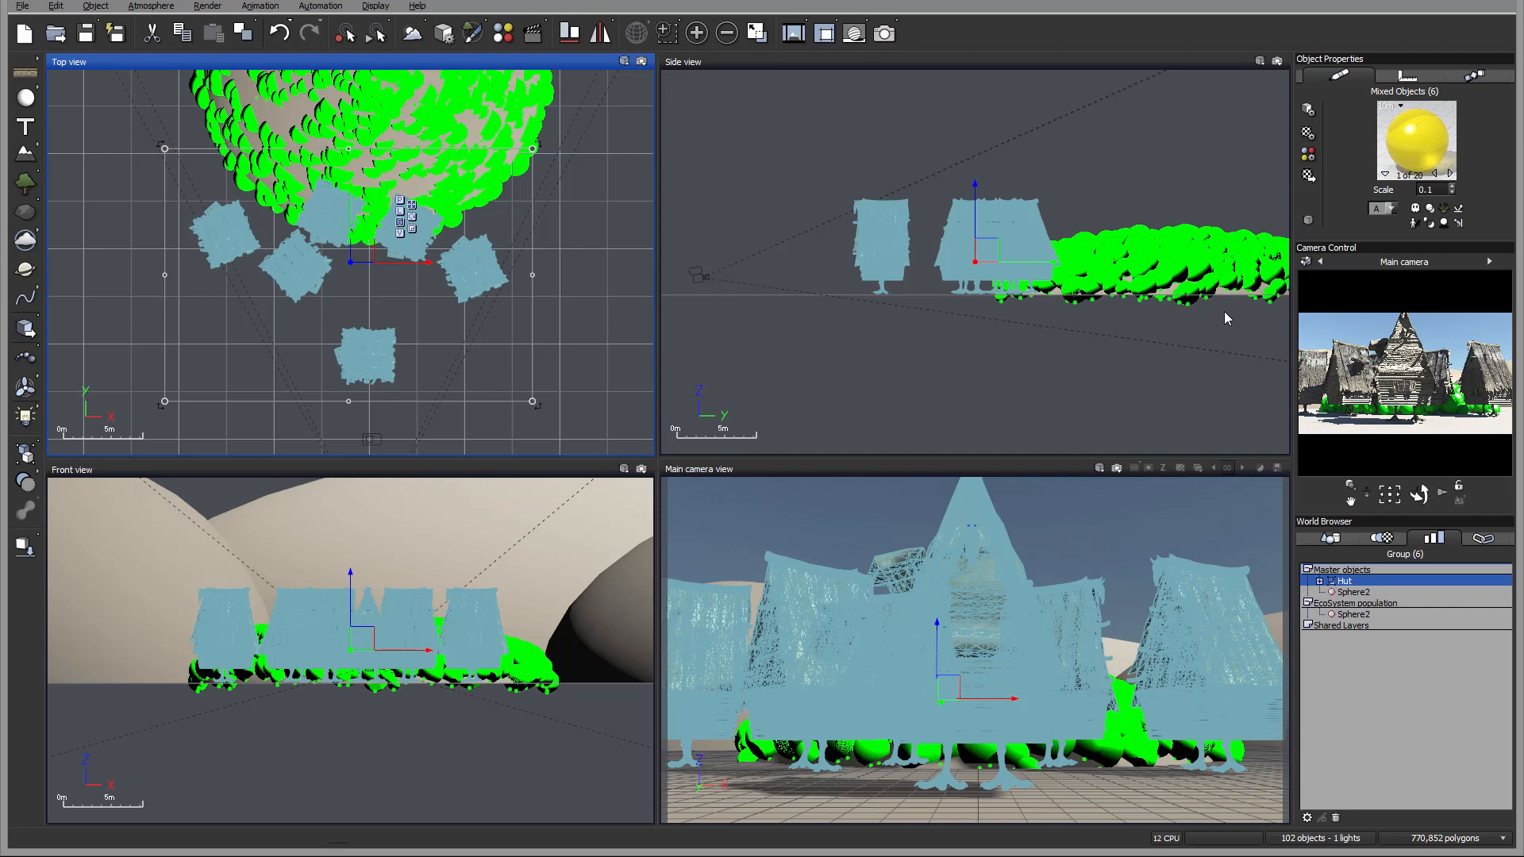
{"action": "left_click", "coordinate": [1332, 541]}
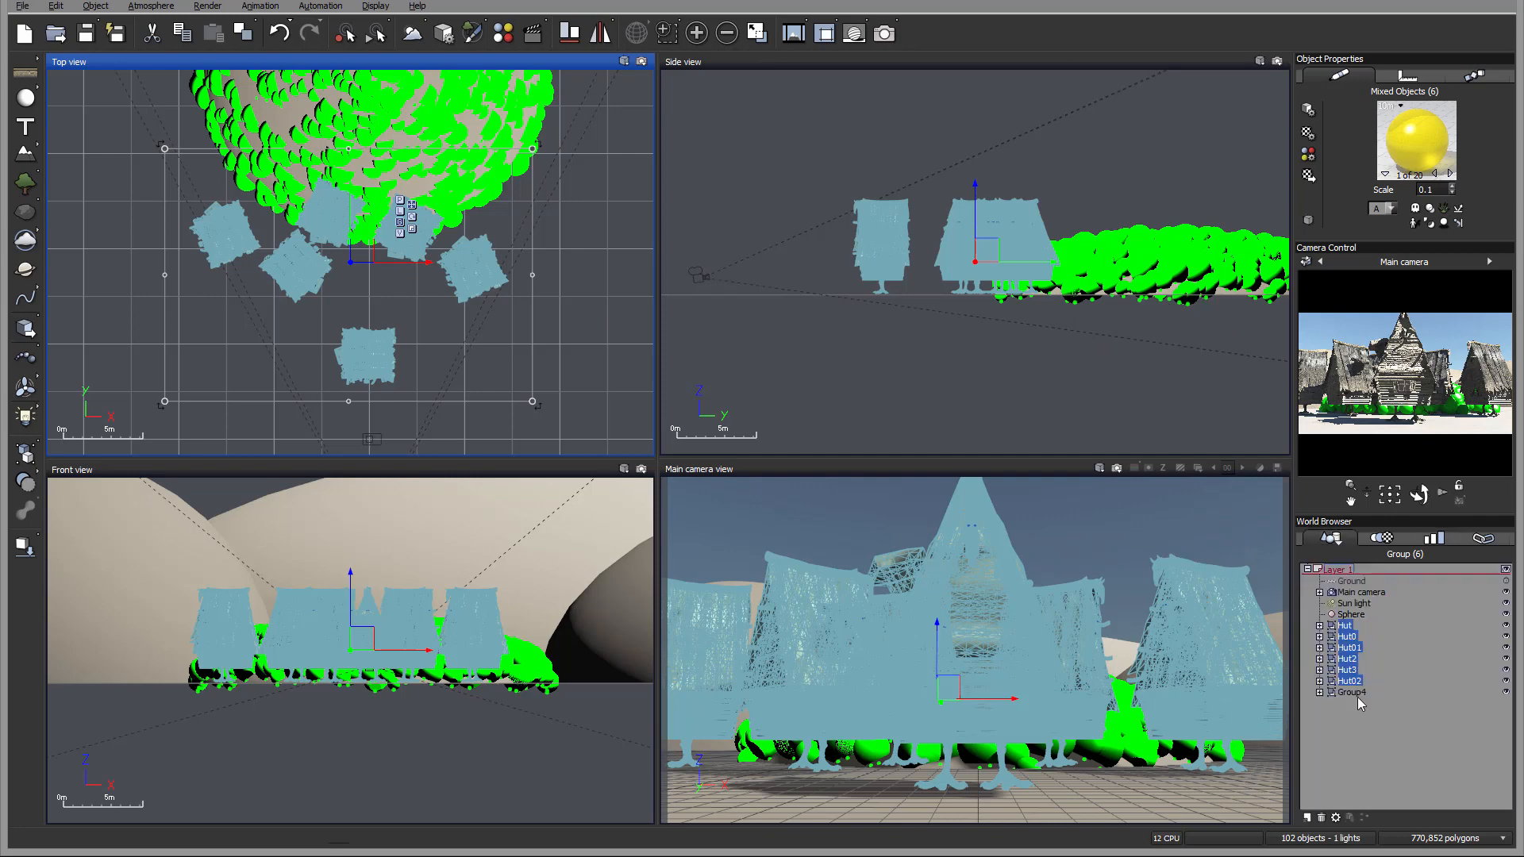